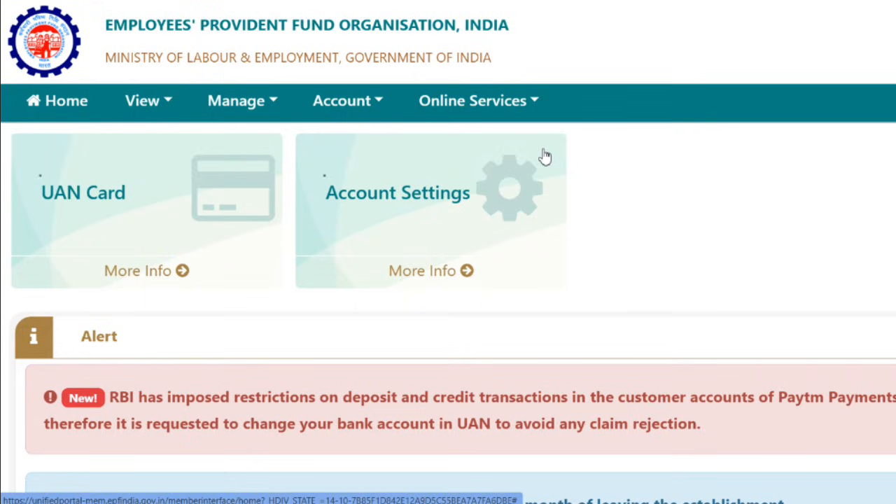
Read the alert on the member home page about marking the exit date after leaving the establishment
scroll(545, 157, "up", 4)
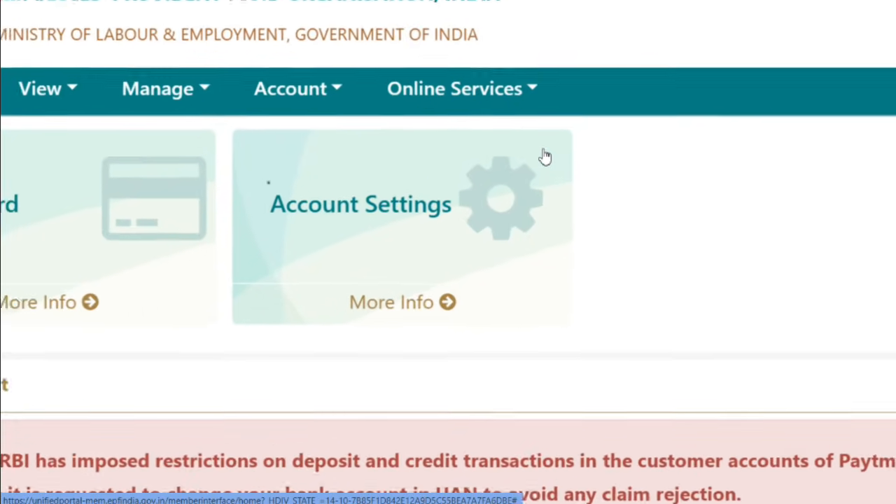
scroll(546, 157, "down", 4)
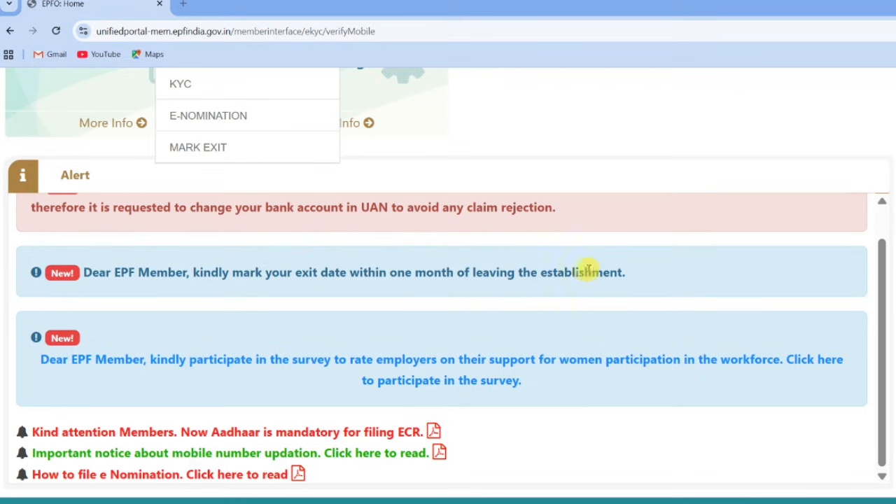
left_click_drag(639, 278, 42, 272)
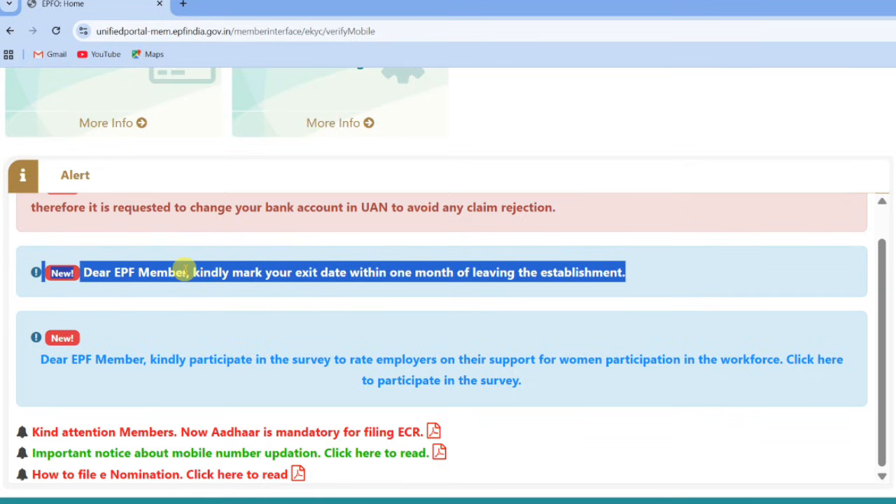
left_click(259, 278)
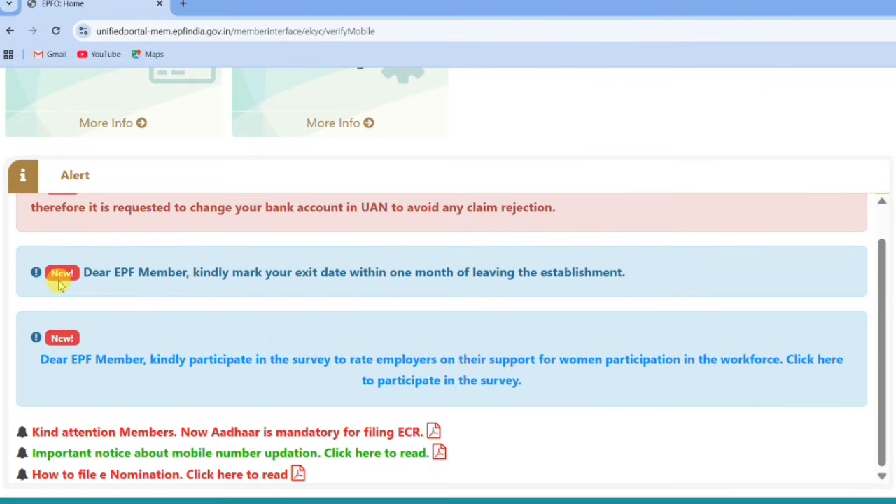
left_click_drag(34, 275, 645, 280)
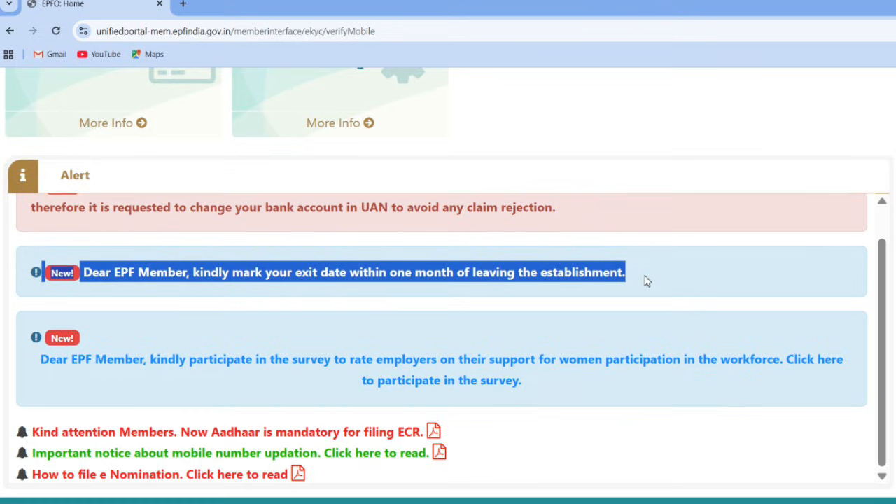
left_click(682, 287)
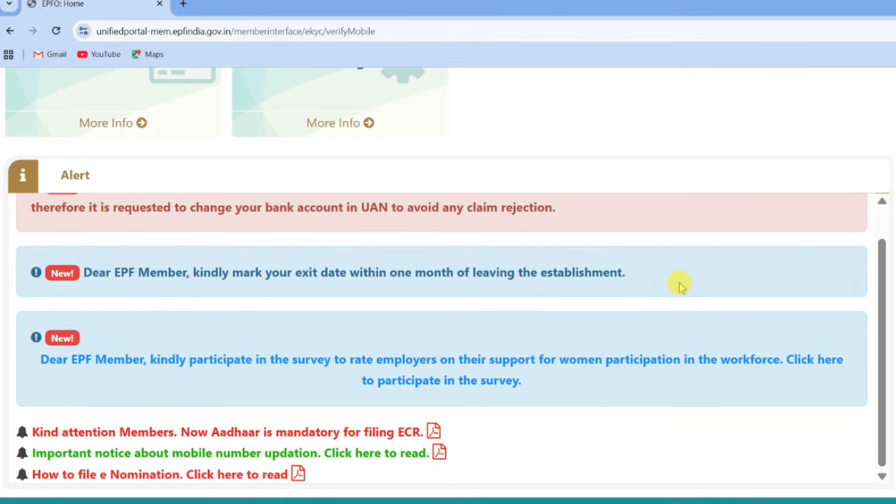
Return to the beginning of the member home page and display the Manage options, including Mark Exit
scroll(679, 282, "up", 2)
scroll(679, 282, "left", 2)
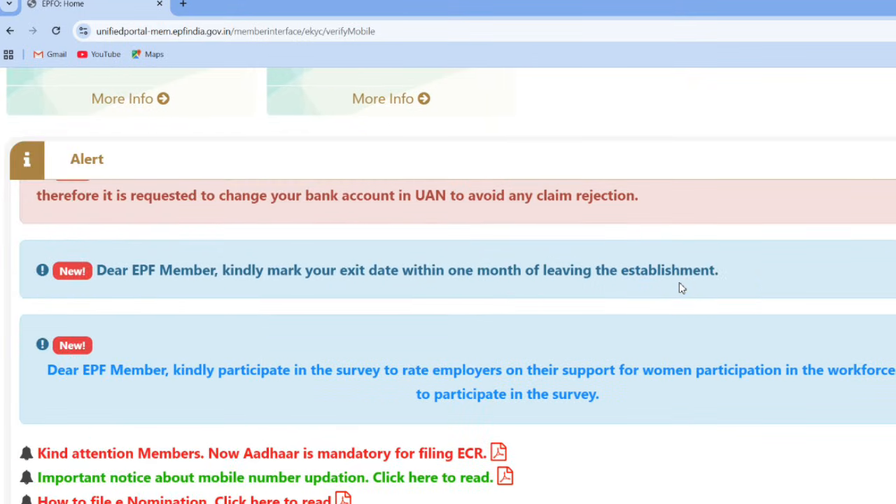
scroll(679, 282, "up", 1)
scroll(292, 144, "up", 3)
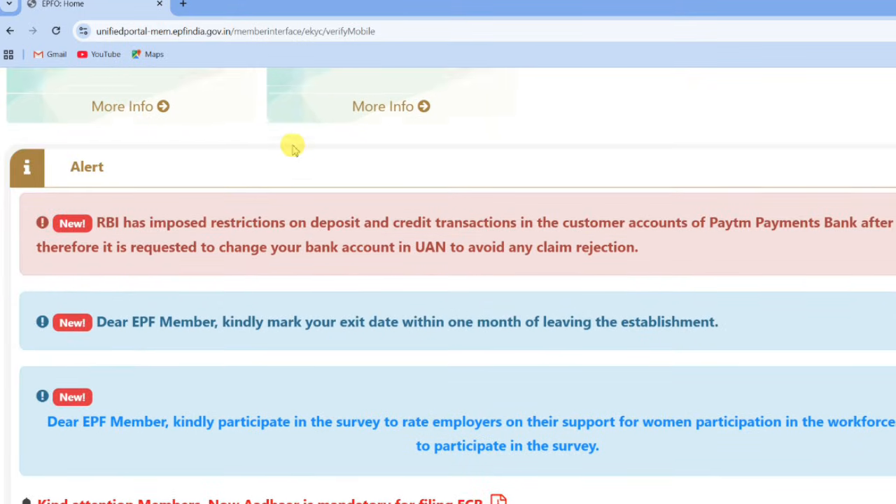
scroll(293, 147, "up", 2)
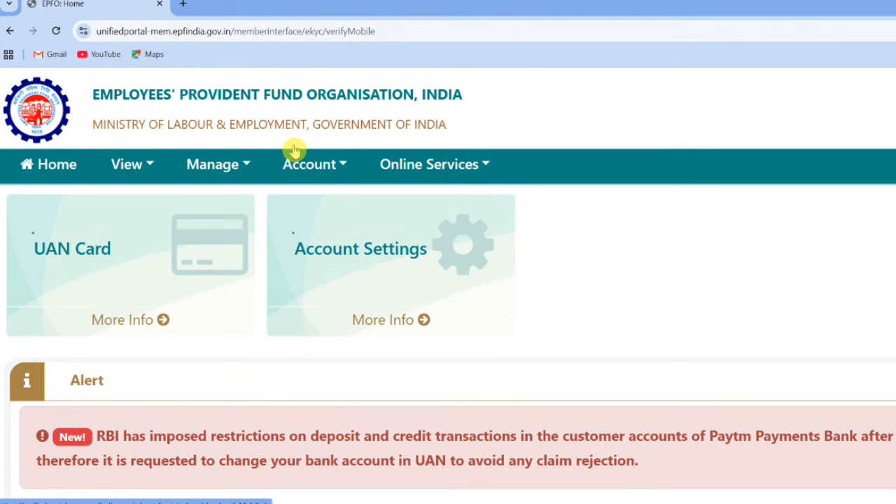
left_click(252, 170)
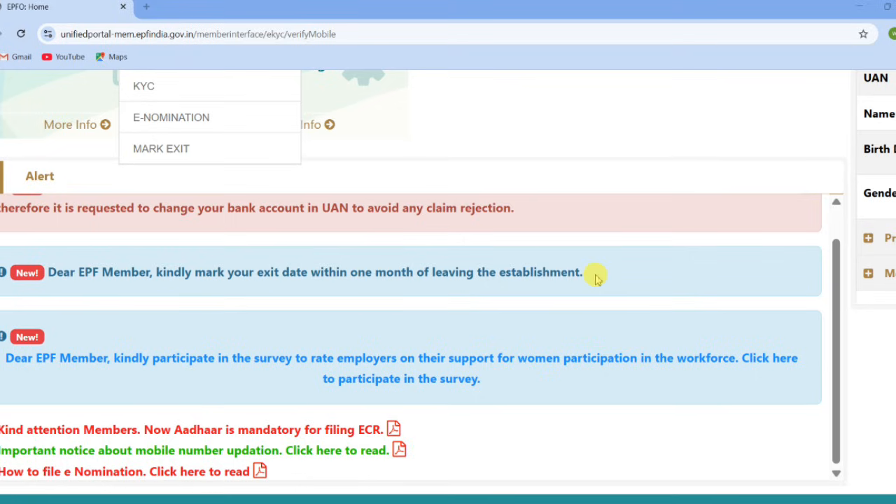
Review the exit-date alert's one-month requirement again in the home page's alert list
left_click_drag(604, 278, 26, 267)
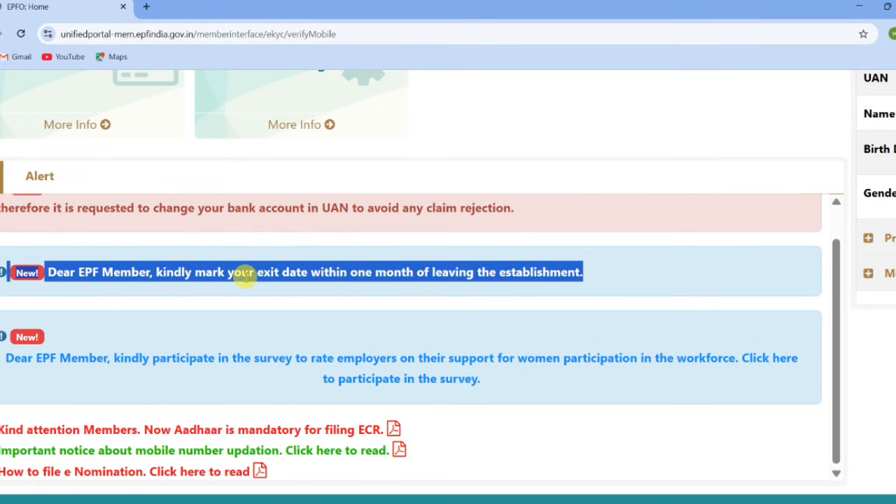
left_click(223, 279)
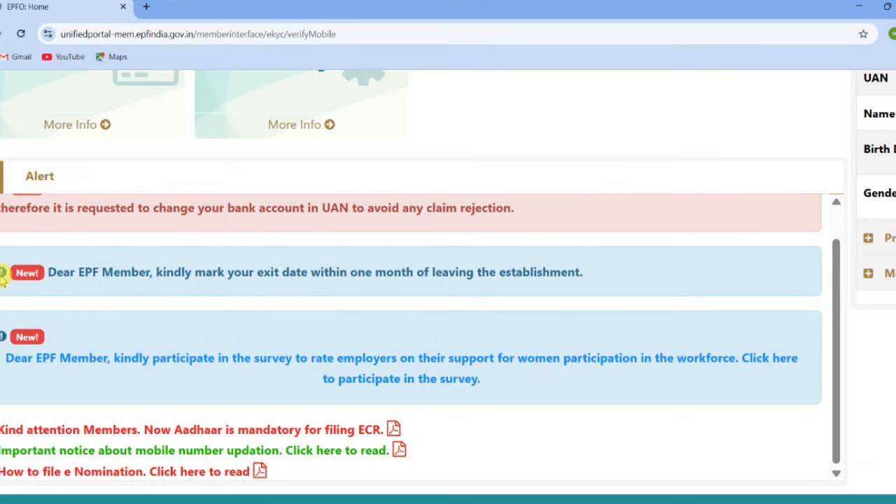
left_click_drag(3, 276, 600, 279)
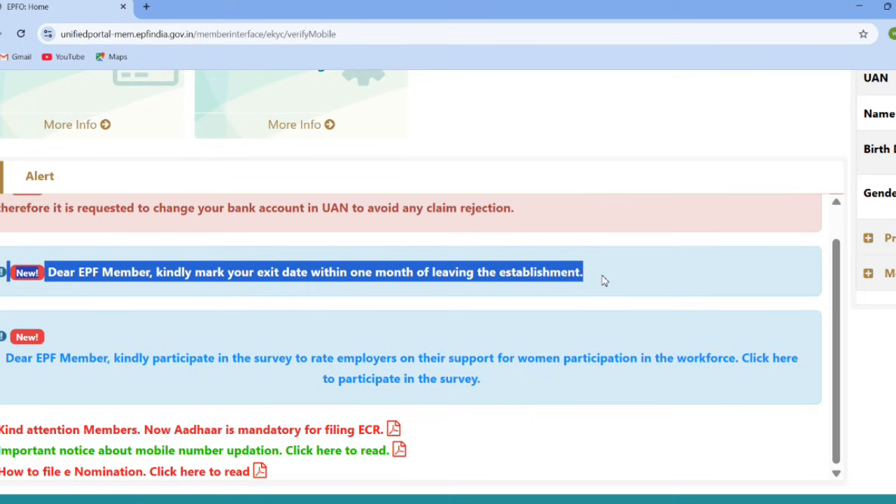
left_click(637, 286)
Open the member's employment record table listing the EPF and EPS joining and exit dates
scroll(638, 287, "up", 2)
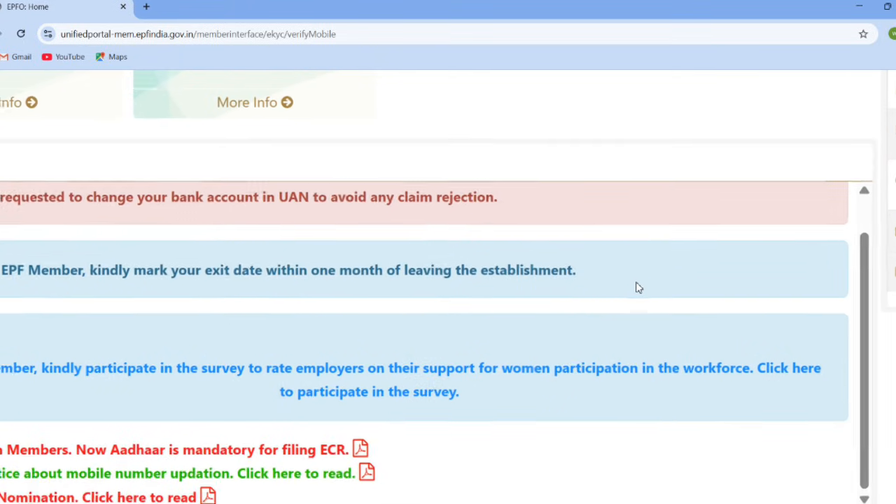
scroll(638, 287, "left", 2)
scroll(638, 288, "up", 1)
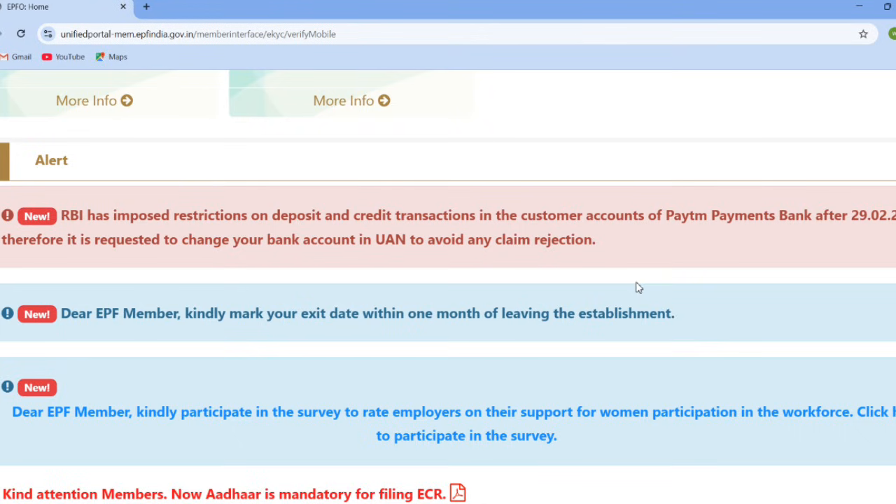
scroll(254, 146, "up", 4)
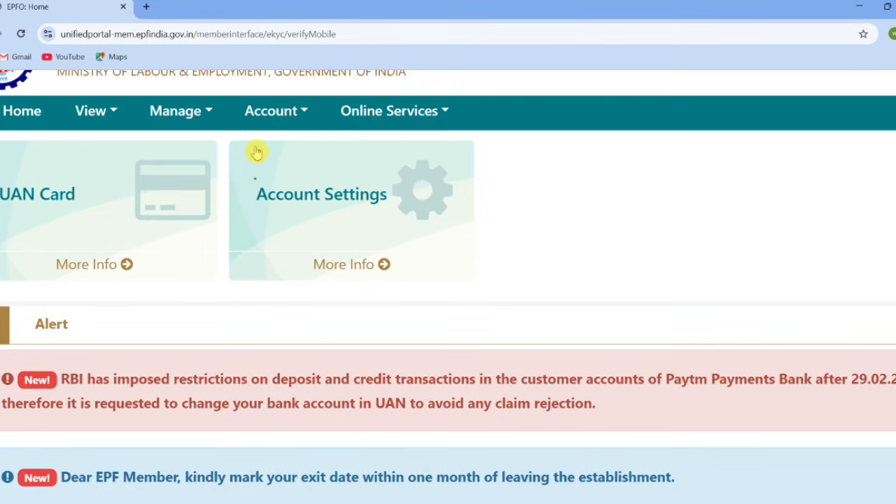
scroll(255, 150, "up", 1)
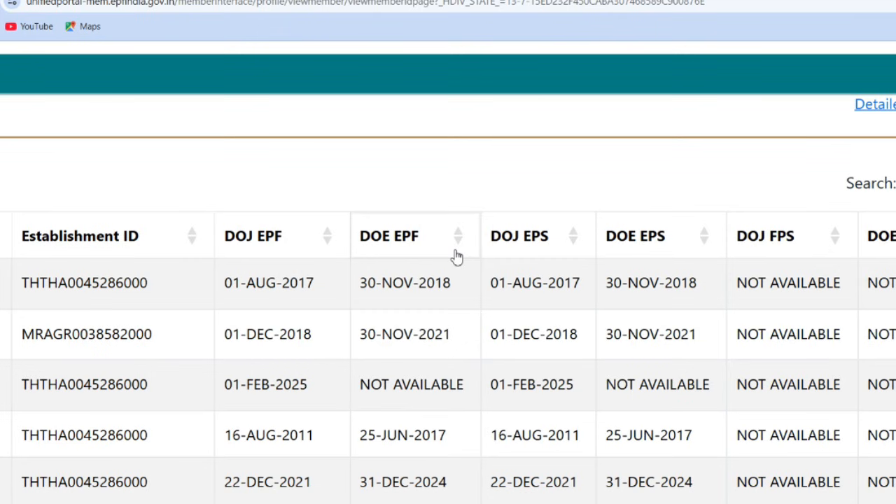
Examine the EPF joining and exit dates and the EPS joining date in the first employment record
scroll(316, 245, "right", 2)
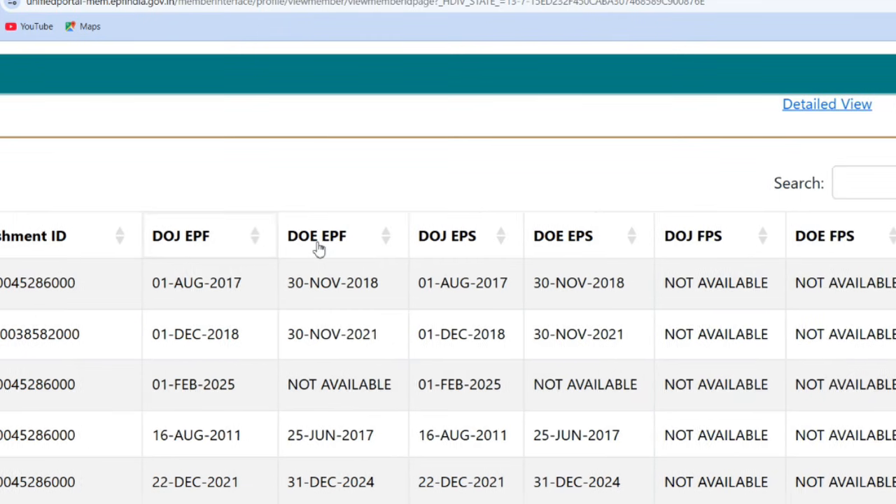
scroll(319, 249, "right", 2)
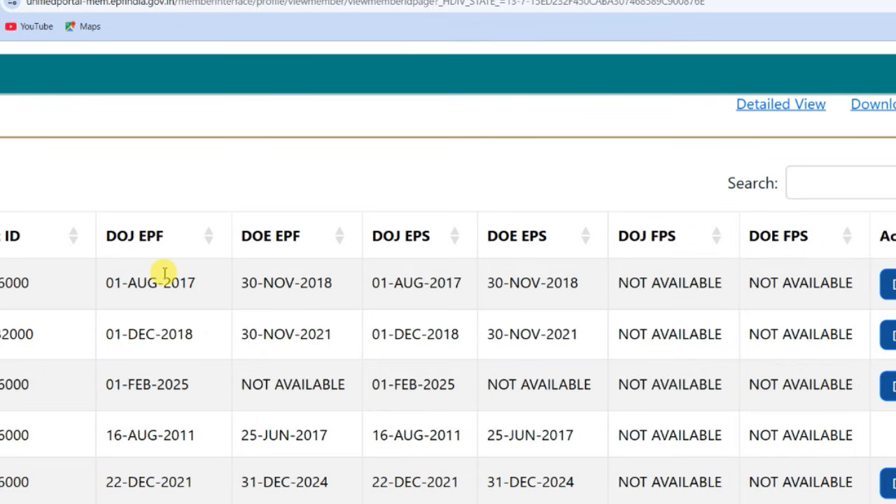
left_click_drag(102, 296, 213, 291)
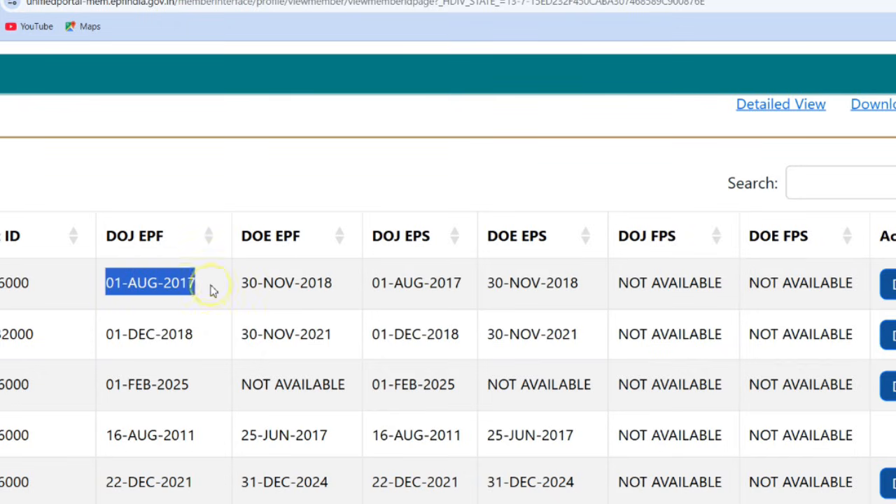
scroll(244, 285, "up", 2)
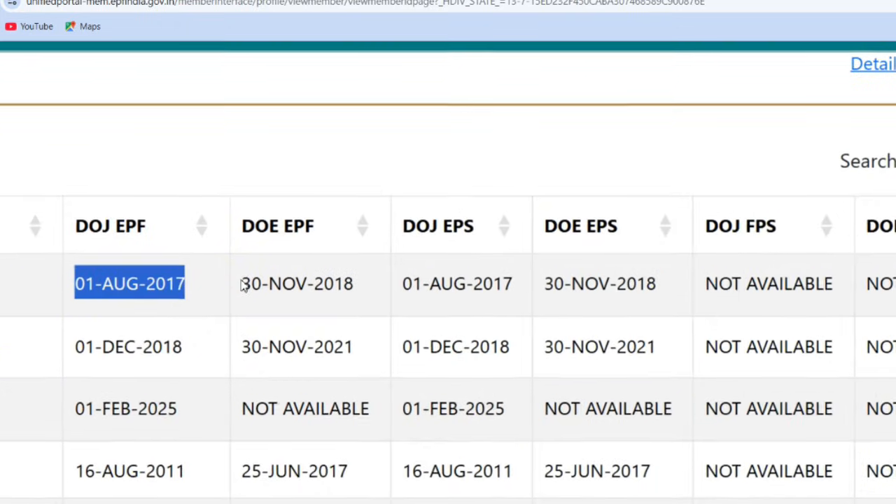
scroll(243, 284, "right", 1)
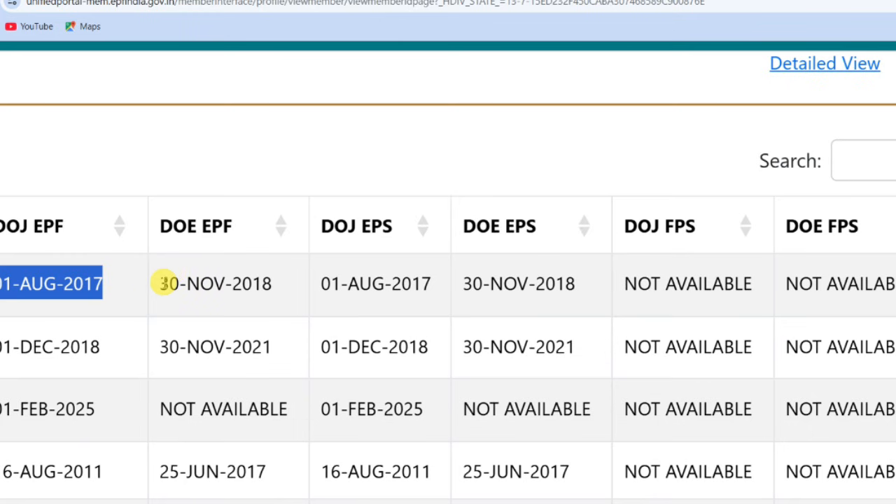
left_click_drag(164, 283, 475, 292)
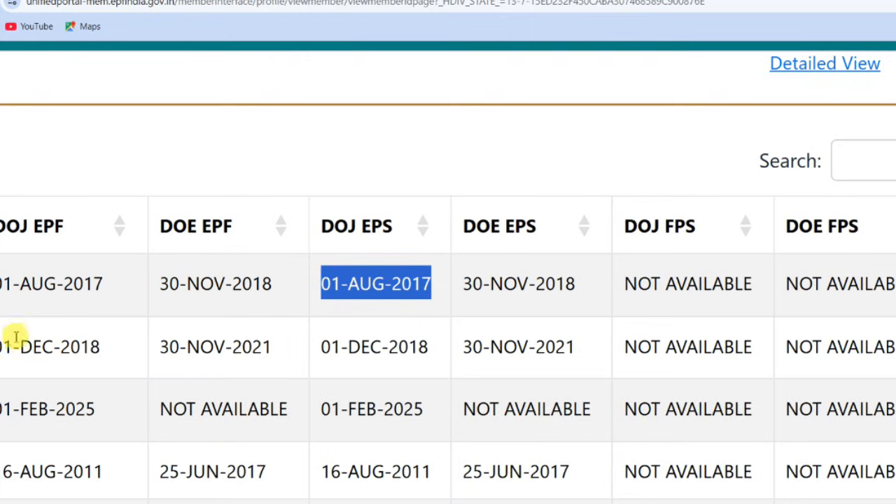
Compare the EPF joining and exit dates with the EPS joining dates in the second and third employment records
left_click_drag(2, 344, 427, 360)
scroll(429, 359, "right", 2)
scroll(428, 356, "left", 3)
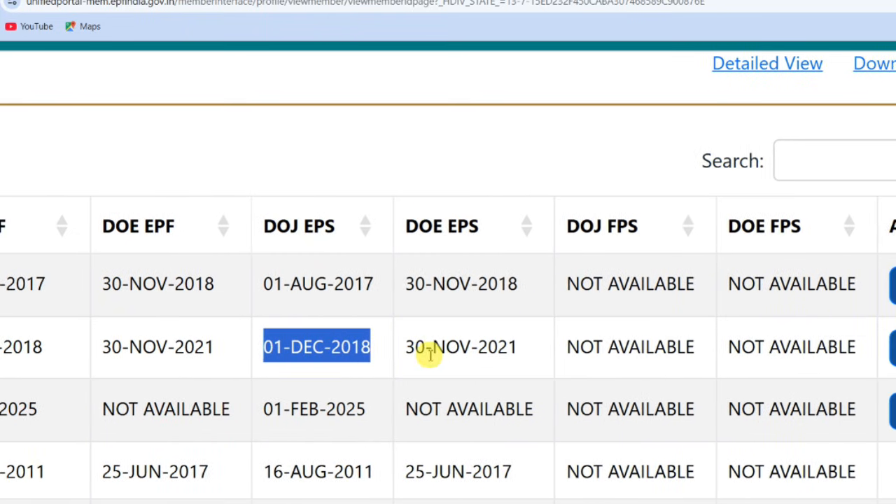
scroll(430, 355, "left", 2)
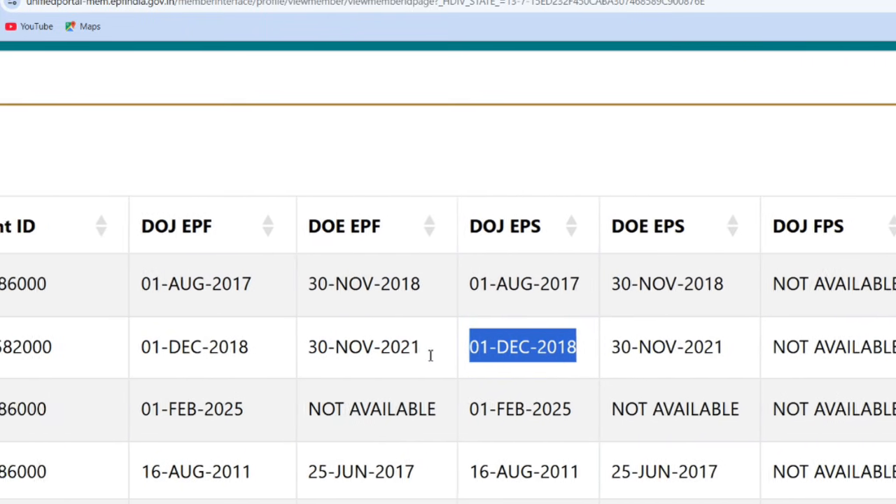
scroll(430, 355, "right", 2)
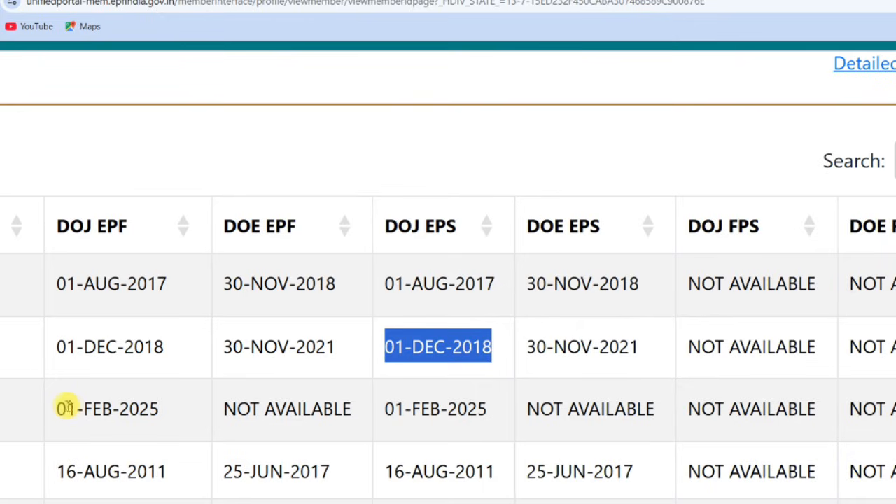
left_click_drag(59, 408, 160, 390)
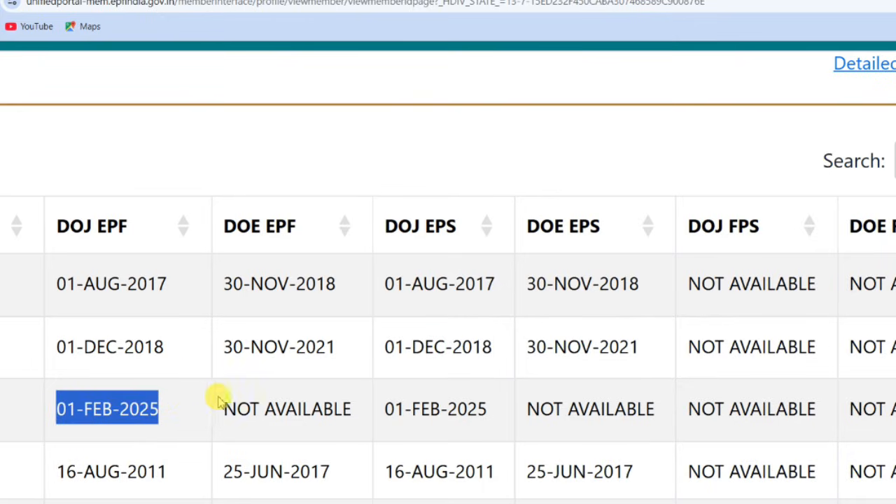
left_click_drag(234, 405, 498, 410)
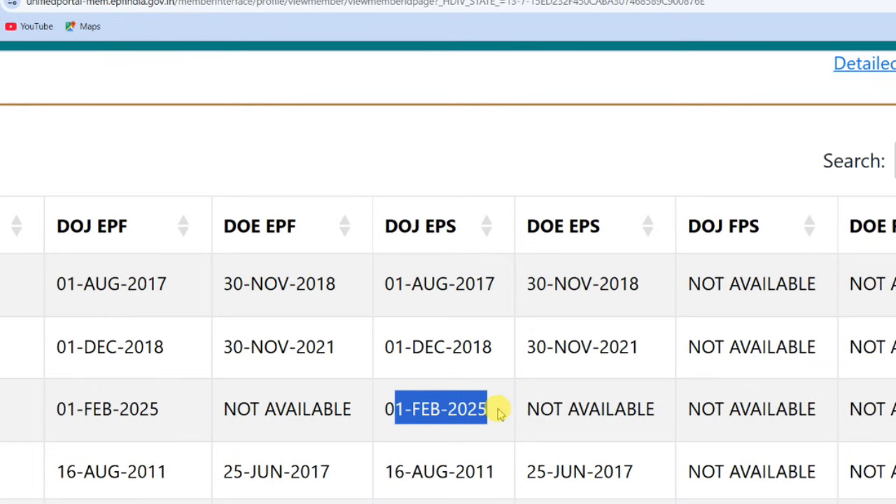
Check the fourth employment record's EPF joining and exit dates against its EPS joining date
scroll(500, 414, "down", 1)
scroll(500, 414, "down", 1)
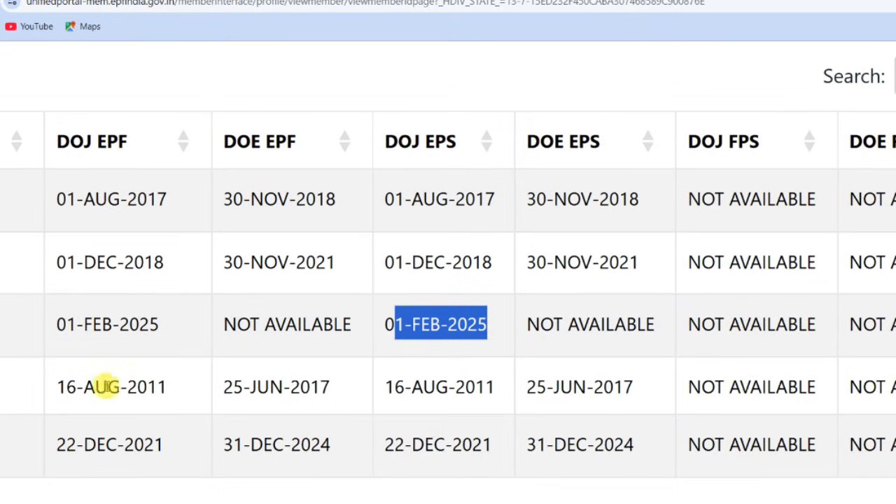
left_click(76, 386)
left_click_drag(67, 386, 170, 387)
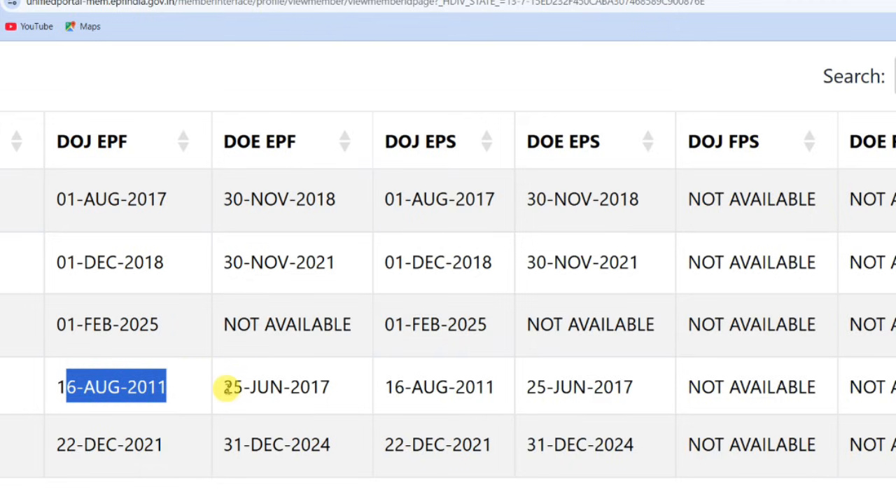
left_click_drag(224, 386, 329, 386)
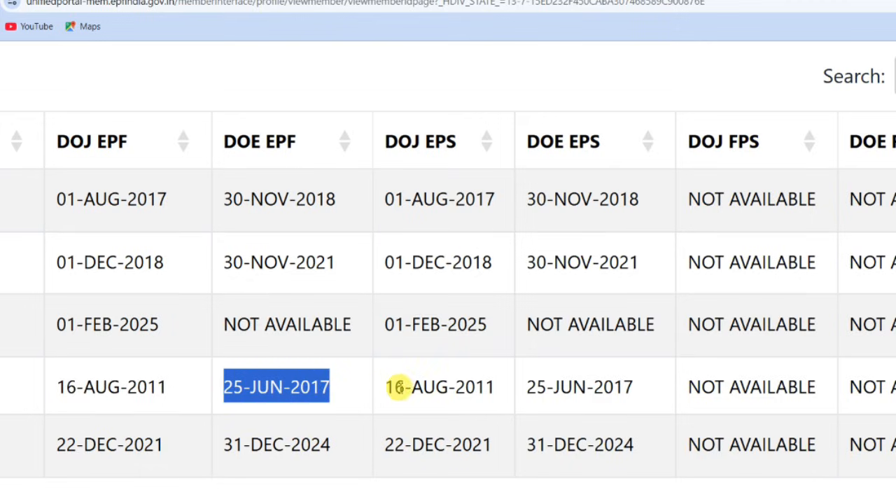
left_click_drag(392, 387, 467, 386)
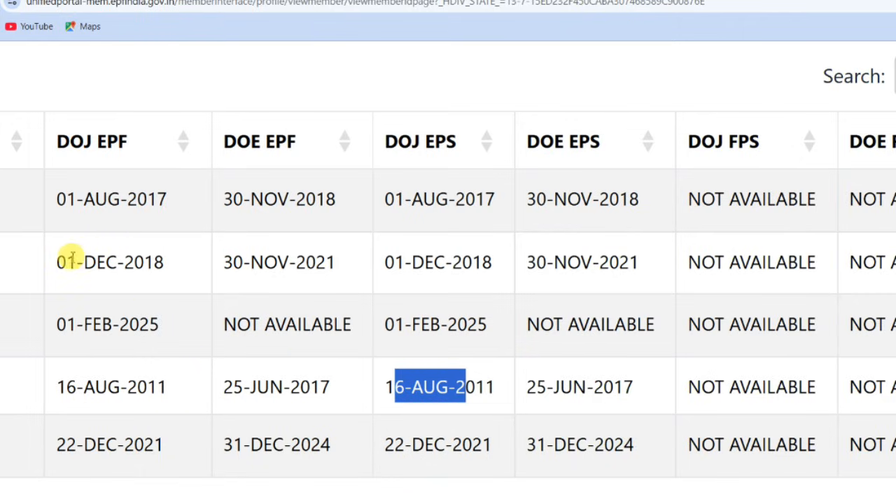
left_click(369, 414)
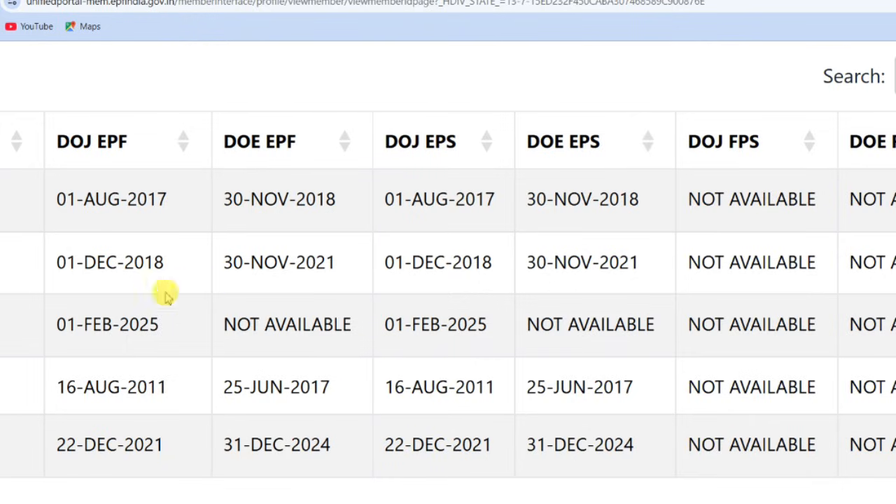
left_click(123, 270)
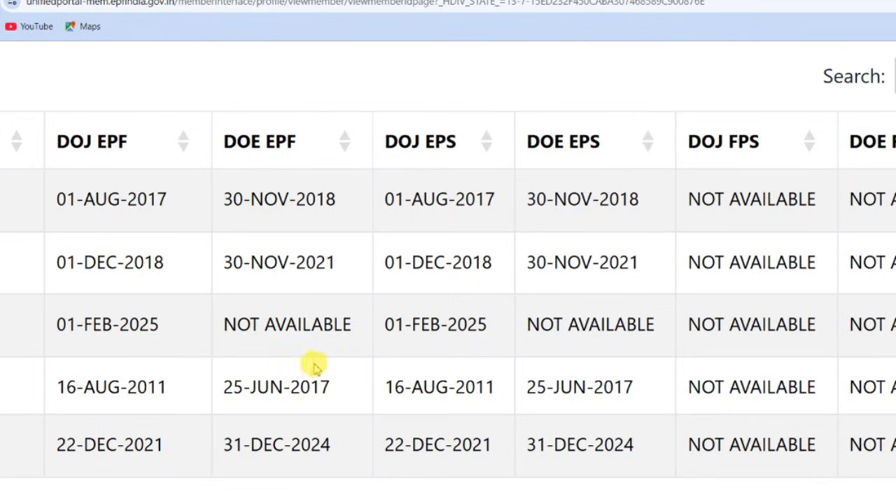
left_click_drag(386, 384, 488, 389)
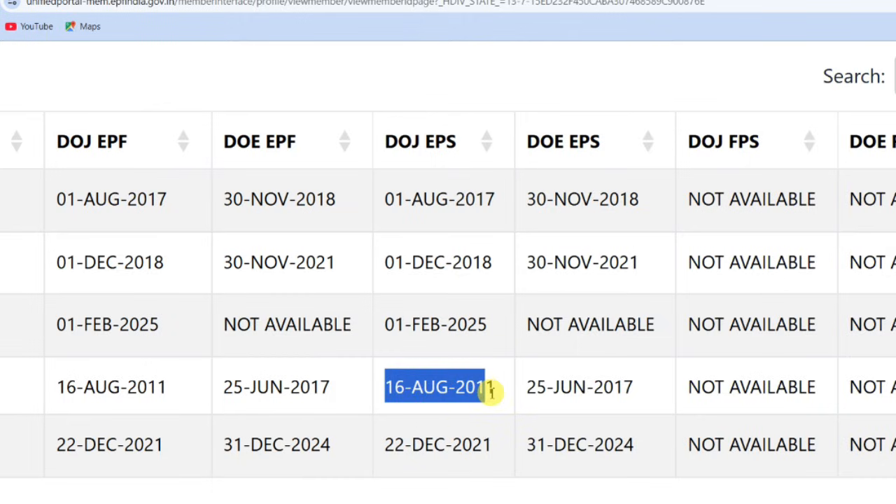
Check the EPS exit date in the fourth employment record
left_click(555, 391)
left_click_drag(532, 387, 642, 389)
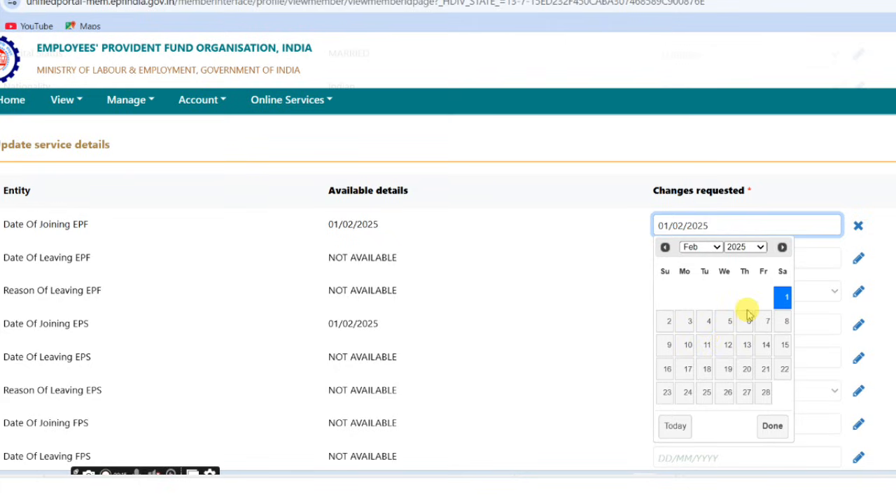
Examine the requested Date Of Joining EPF and its calendar in the service details form, and cancel editing that date
scroll(749, 315, "up", 2)
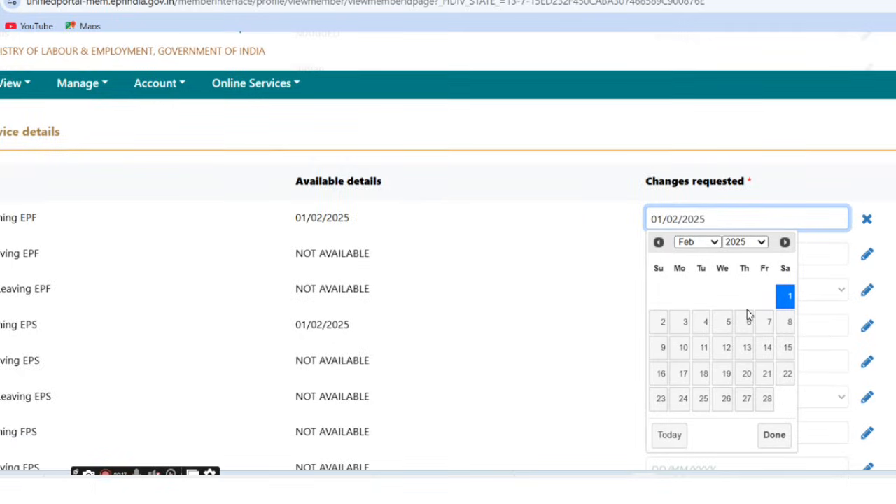
scroll(749, 315, "up", 3)
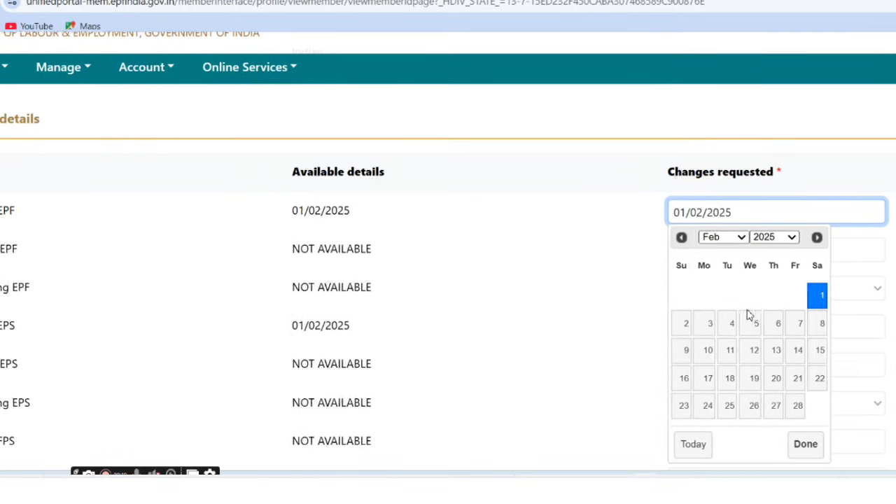
scroll(750, 316, "left", 1)
scroll(749, 315, "right", 1)
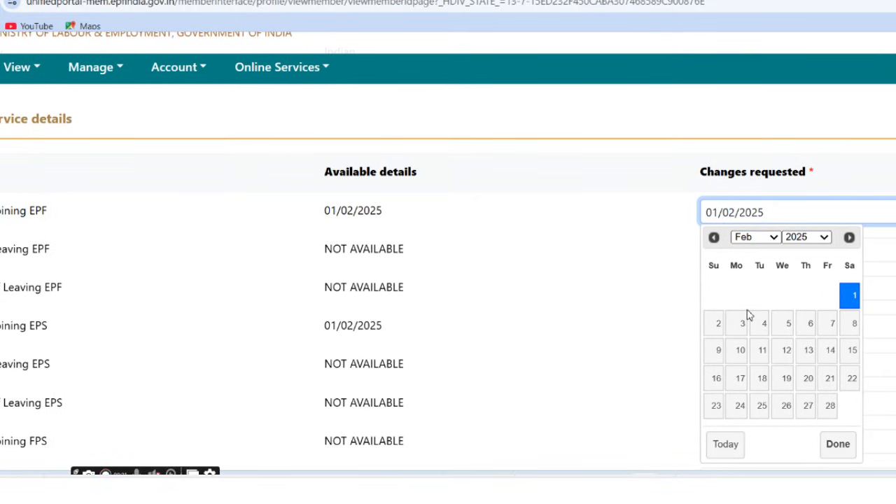
scroll(749, 315, "down", 1)
scroll(748, 315, "down", 3)
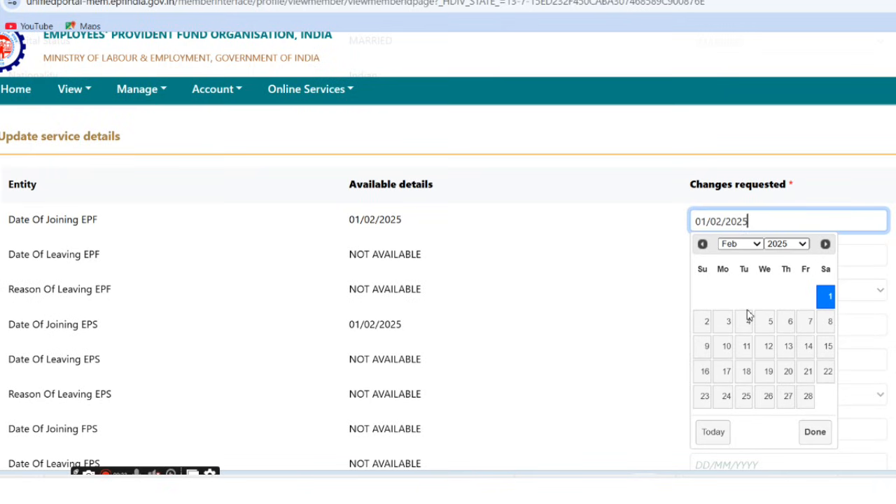
left_click(894, 230)
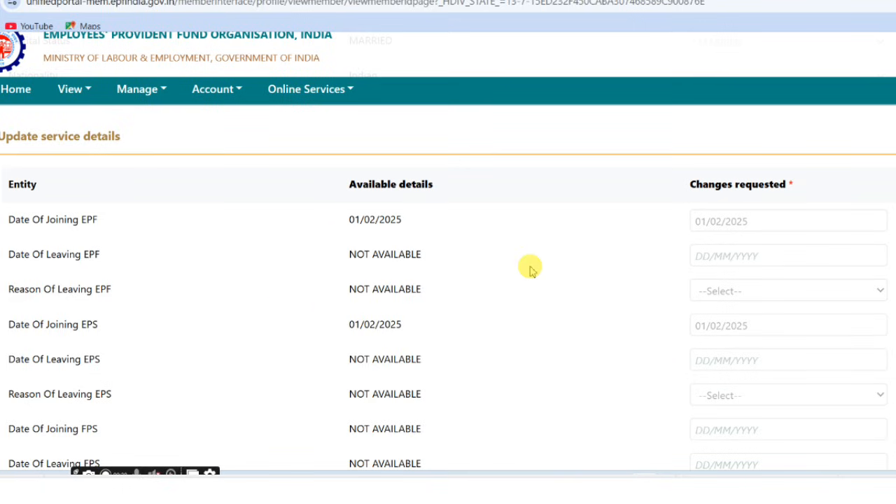
Enable a change to the Date Of Leaving EPF and view its calendar without picking a date
left_click(893, 261)
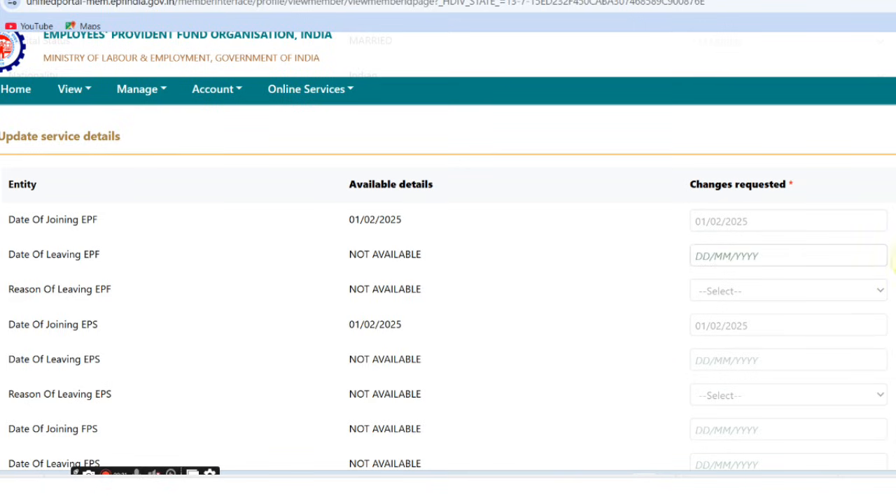
left_click(828, 254)
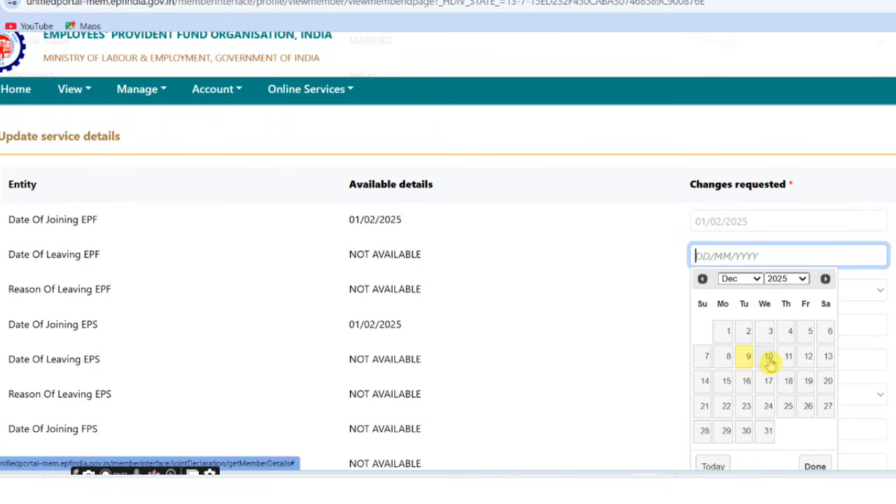
left_click(589, 340)
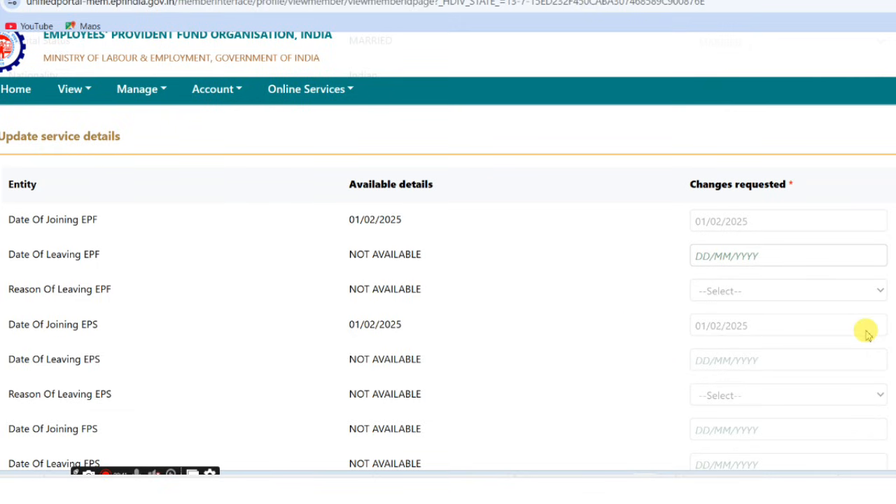
Inspect the Date Of Joining EPS calendar and the surrounding service detail fields, and cancel editing that date
left_click(819, 326)
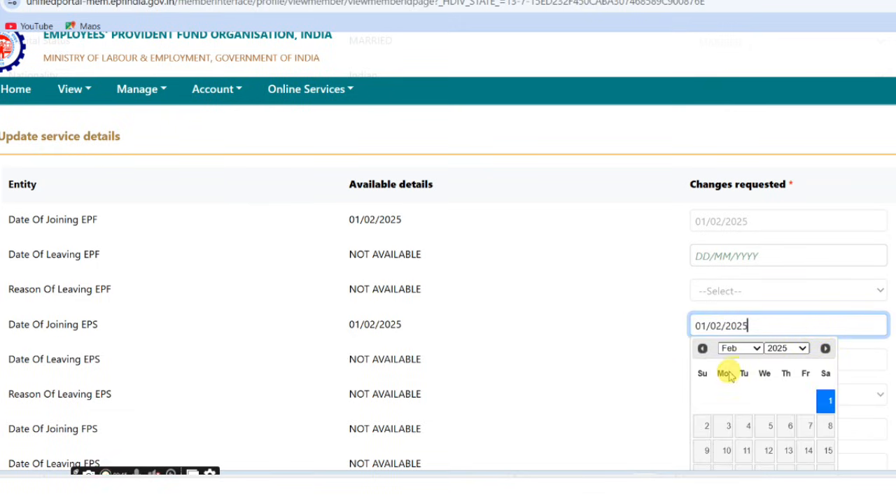
scroll(729, 375, "down", 2)
scroll(731, 377, "down", 1)
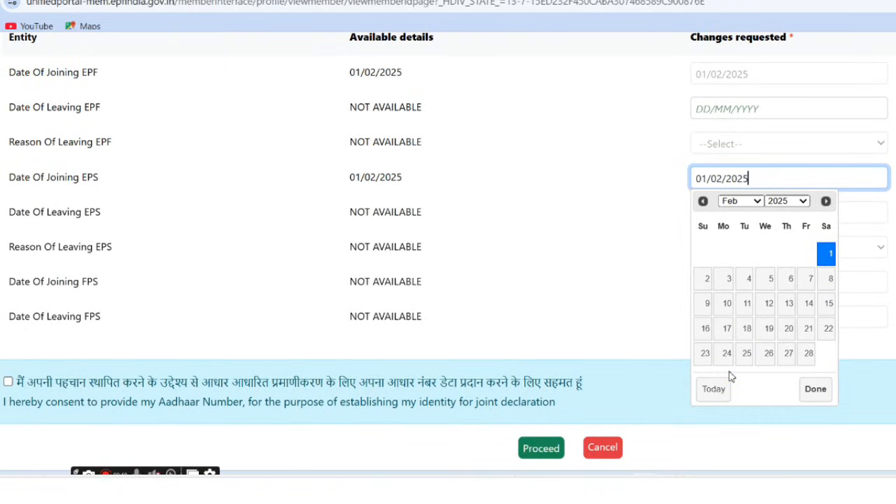
scroll(731, 377, "up", 1)
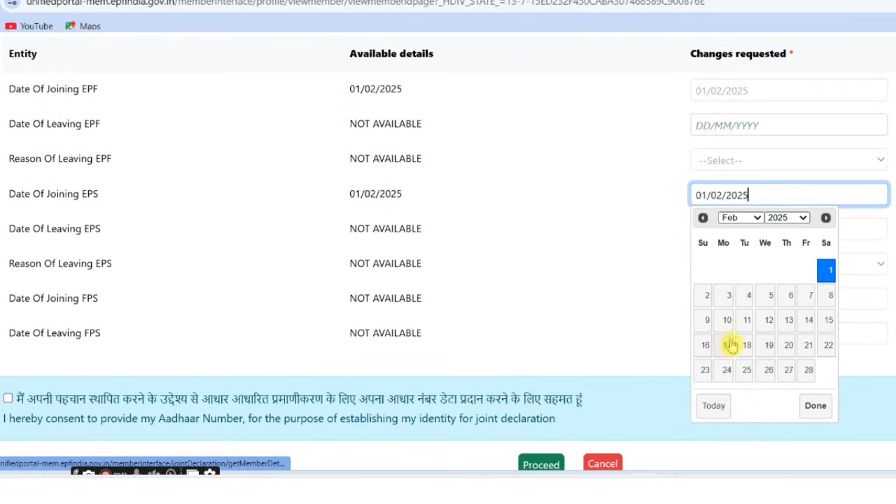
scroll(732, 341, "down", 1)
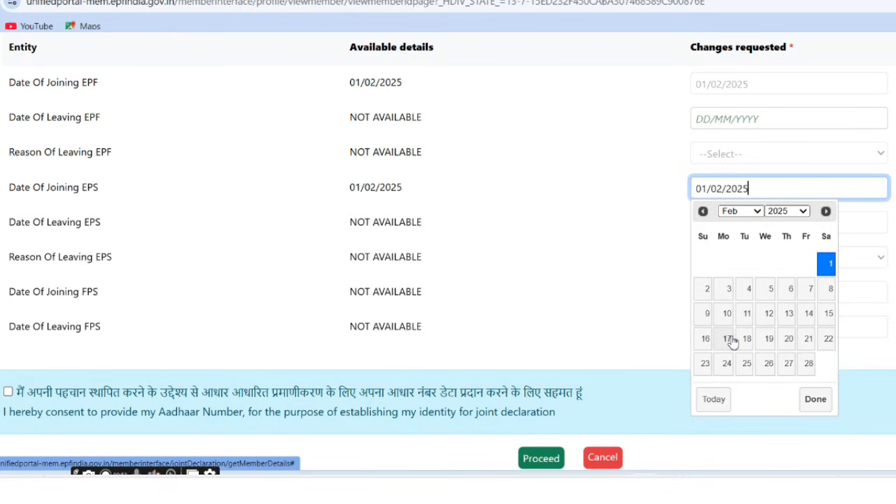
scroll(732, 341, "up", 2)
scroll(732, 341, "up", 5)
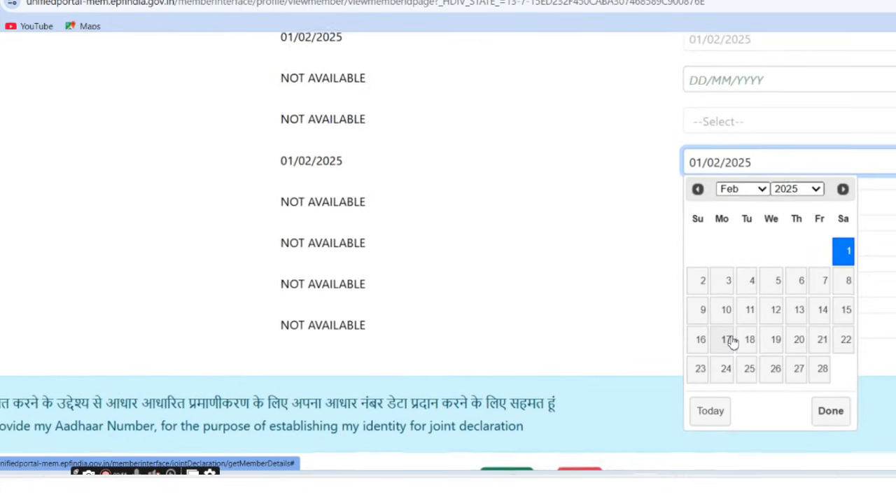
scroll(731, 341, "up", 3)
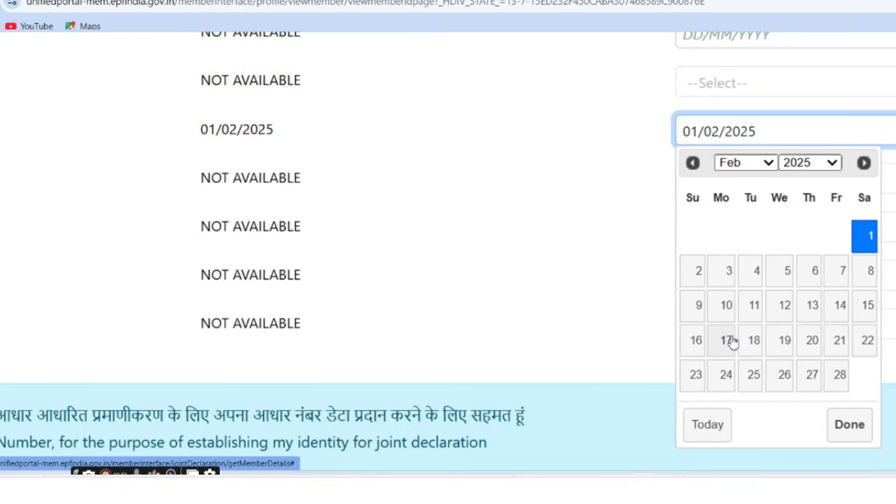
scroll(732, 341, "down", 5)
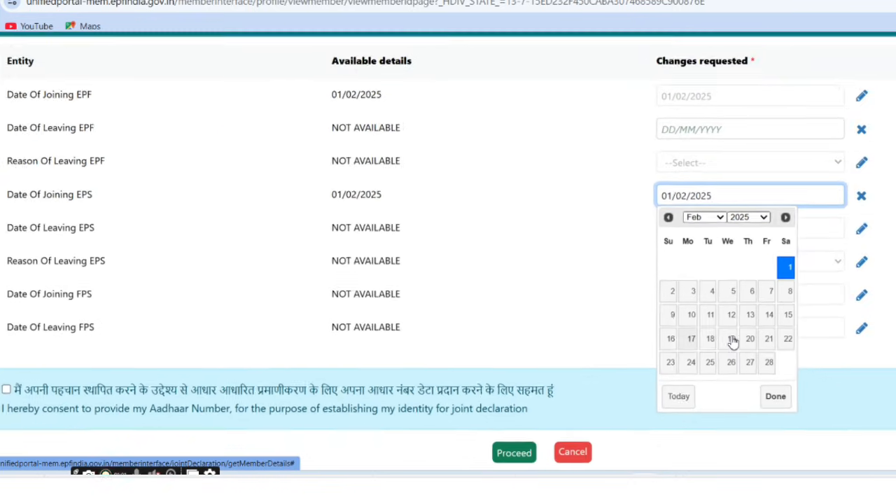
scroll(733, 341, "down", 2)
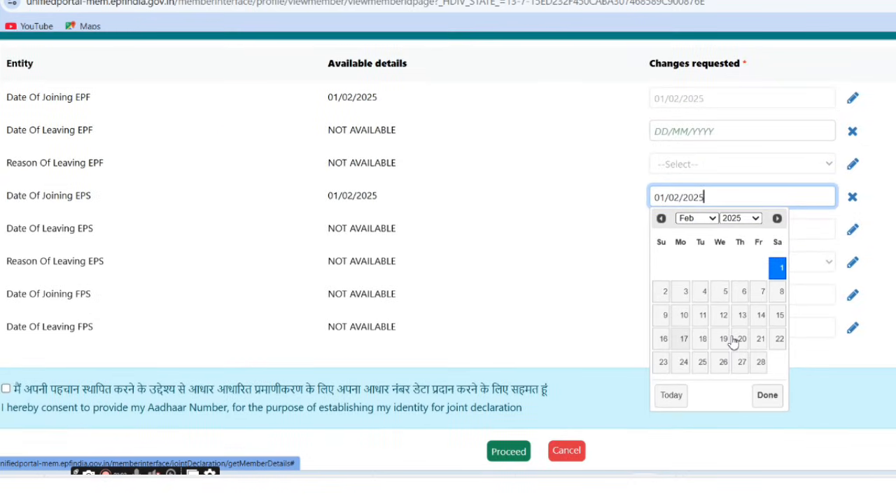
scroll(731, 341, "up", 4)
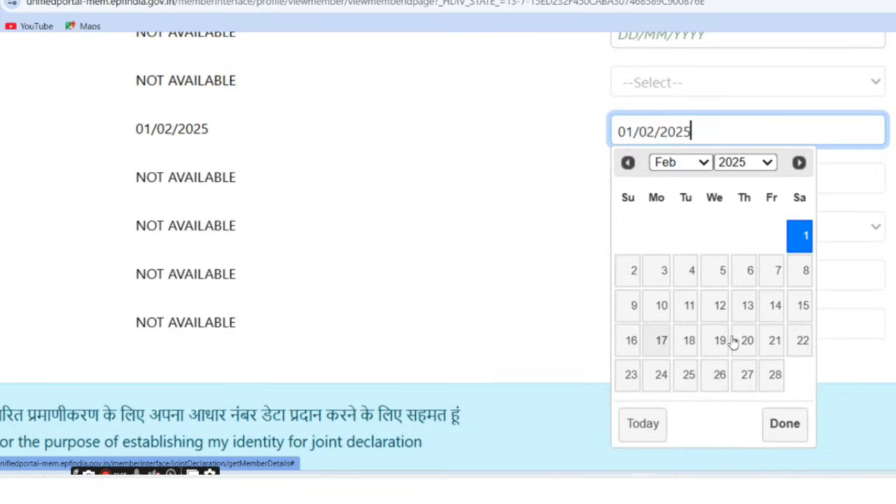
scroll(734, 341, "up", 4)
scroll(734, 341, "down", 4)
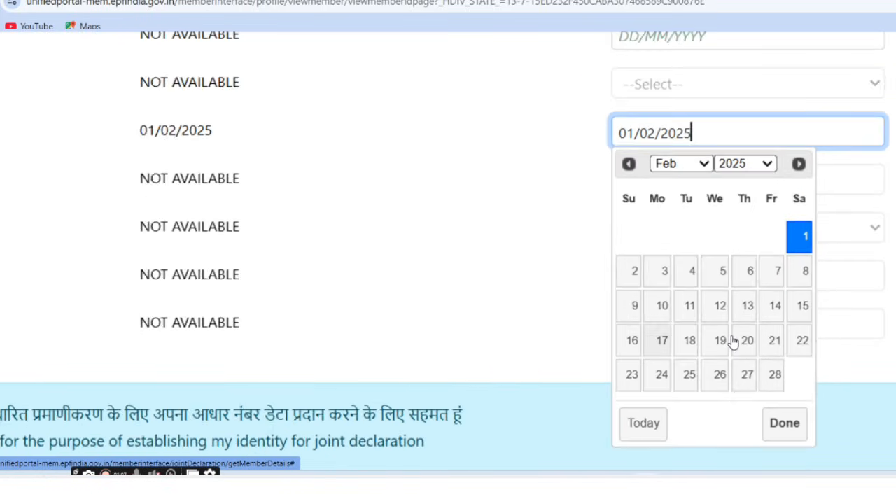
scroll(733, 341, "down", 4)
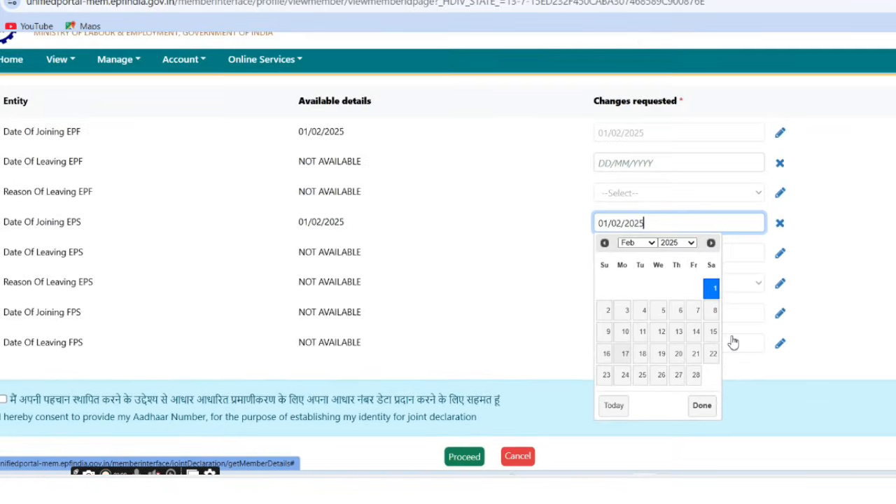
scroll(733, 342, "up", 5)
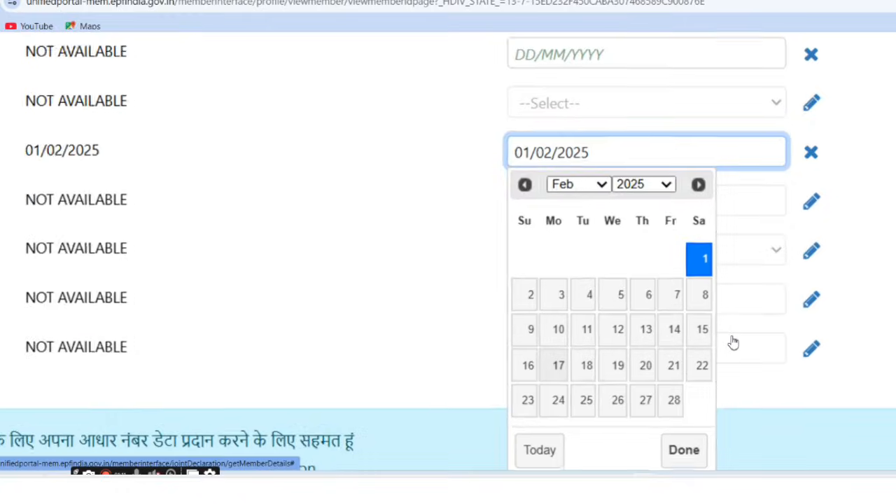
scroll(733, 342, "up", 1)
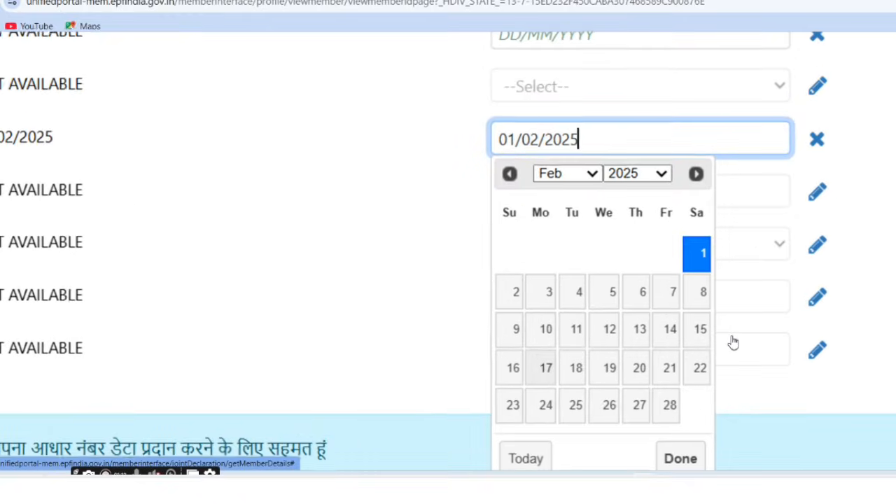
left_click(821, 142)
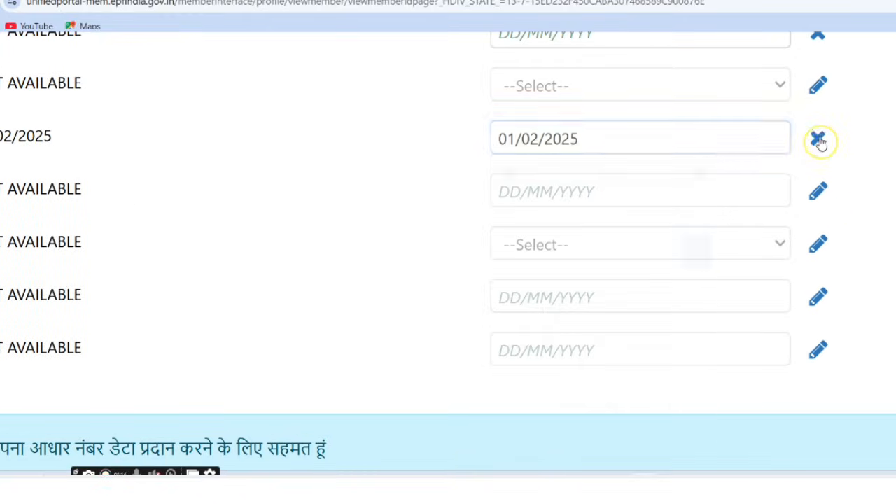
Open the Date Of Leaving EPS calendar for a requested change and cancel editing that date
left_click(821, 198)
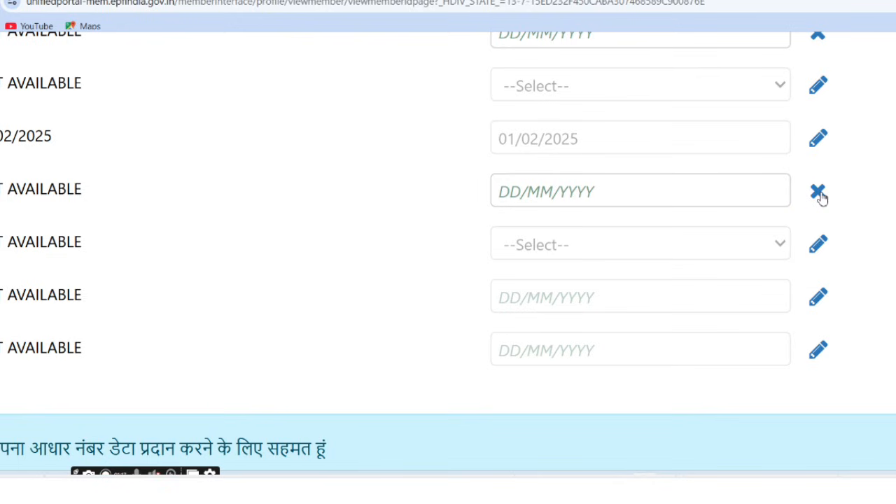
left_click(735, 195)
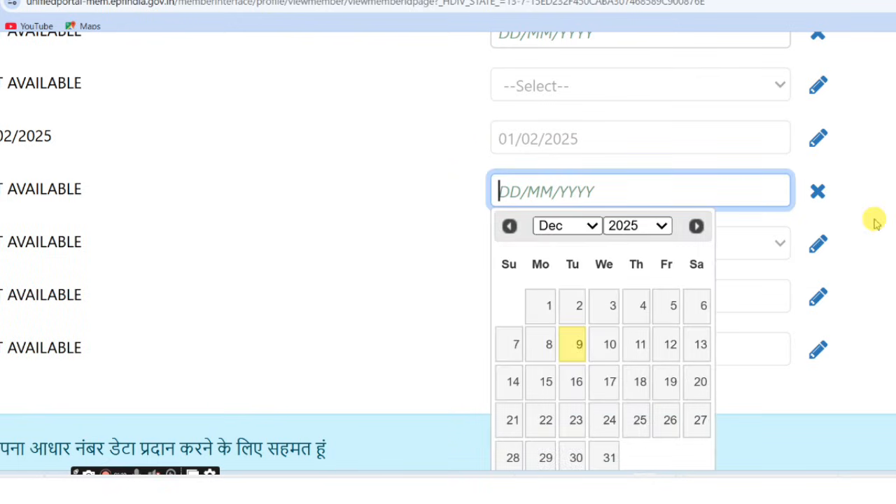
left_click(820, 196)
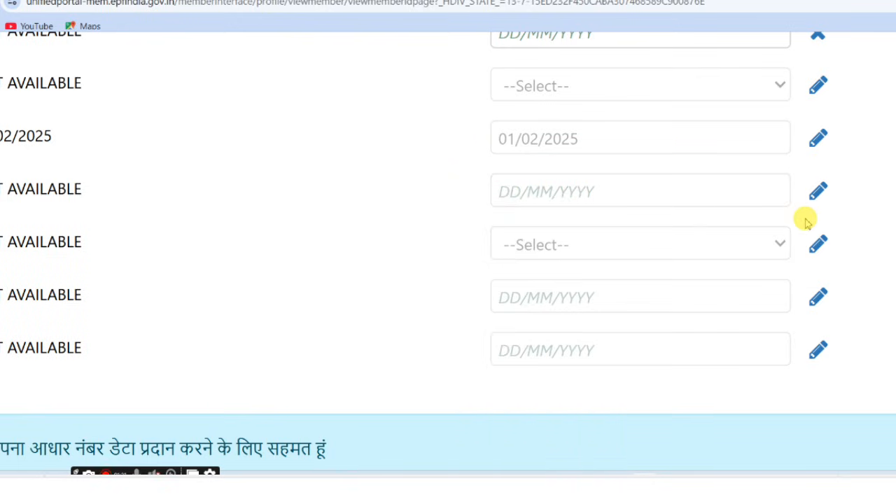
Choose RETIREMENT as the requested Reason Of Leaving EPS and discard that change
left_click(818, 243)
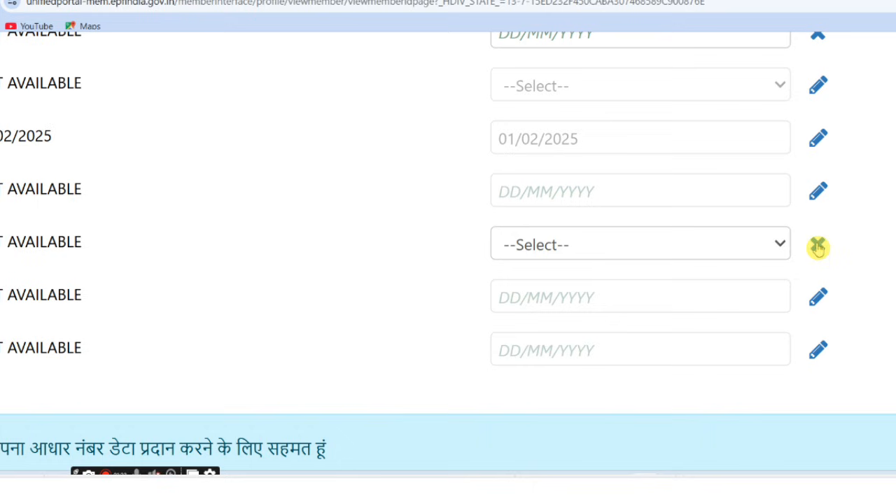
left_click(780, 245)
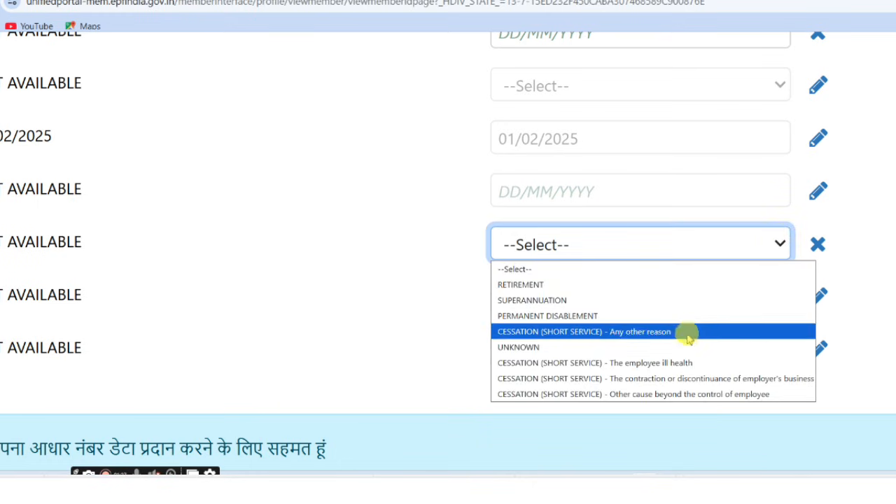
left_click(686, 300)
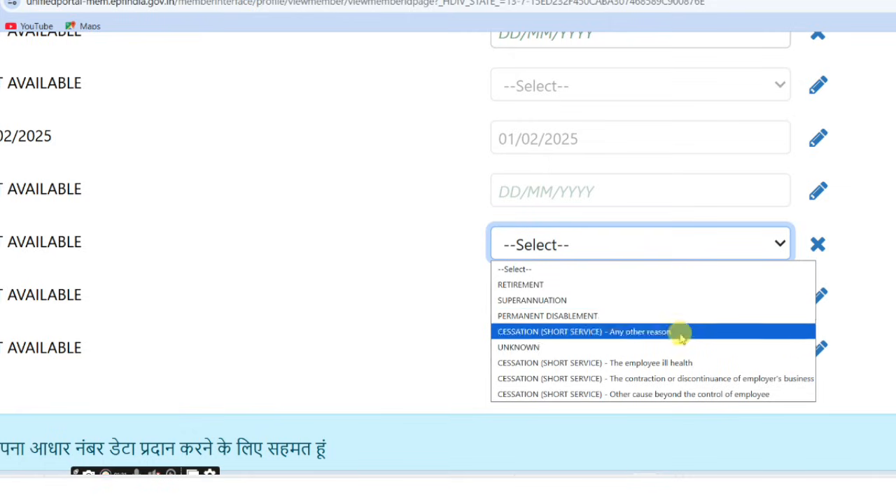
left_click(688, 286)
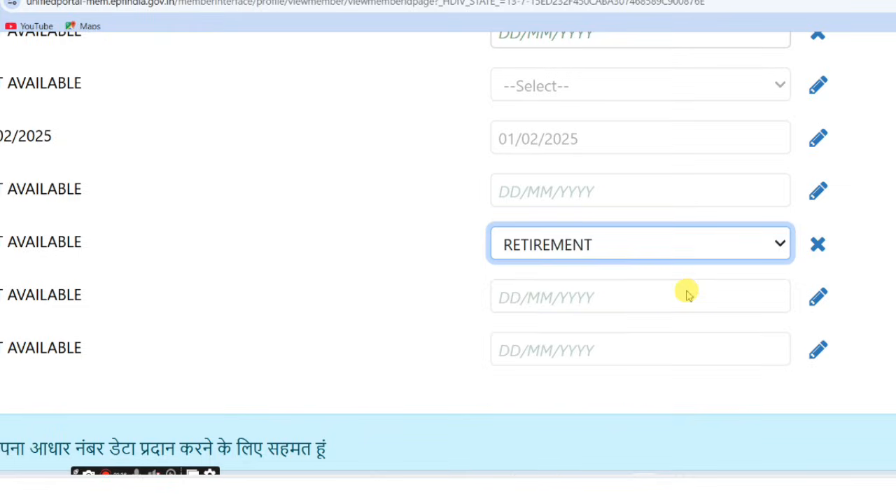
left_click(821, 244)
Set the requested Reason Of Leaving EPS to SUPERANNUATION
scroll(461, 339, "left", 4)
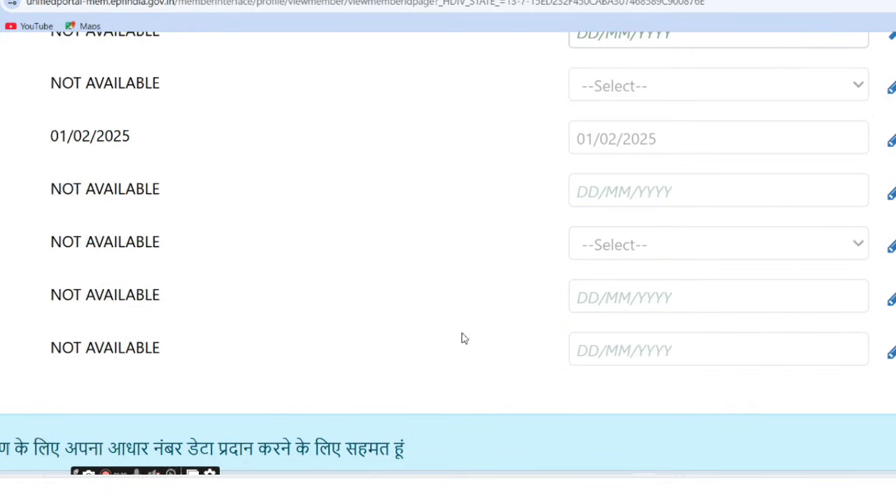
scroll(462, 338, "down", 4)
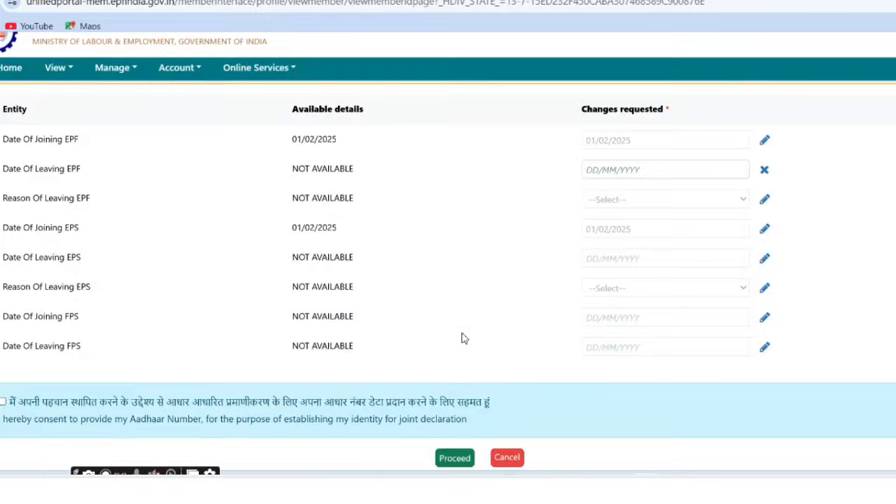
scroll(462, 338, "up", 3)
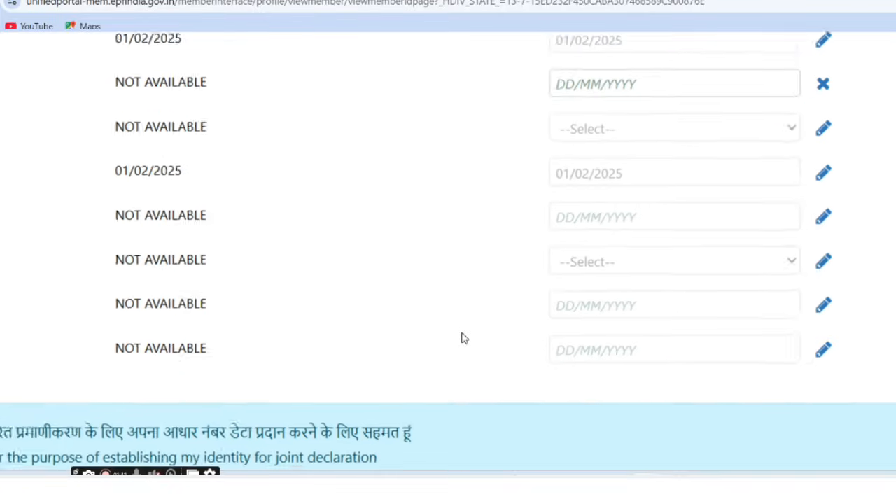
left_click(838, 261)
left_click(804, 259)
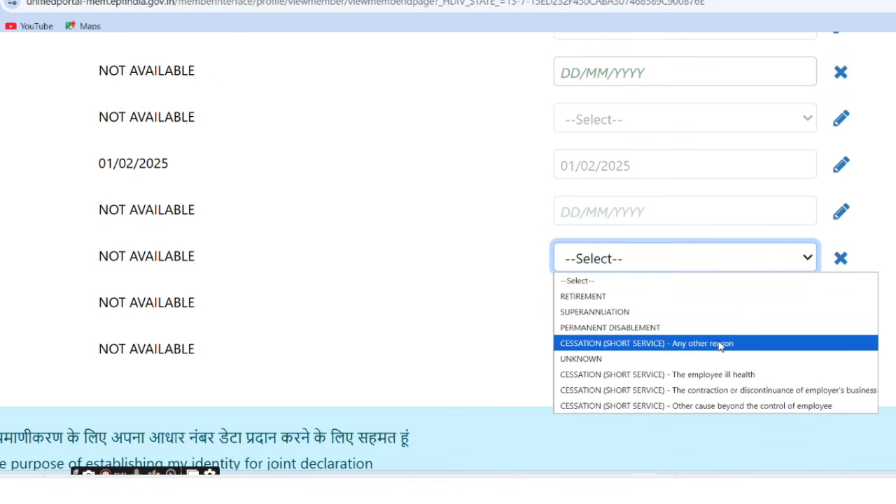
left_click(686, 314)
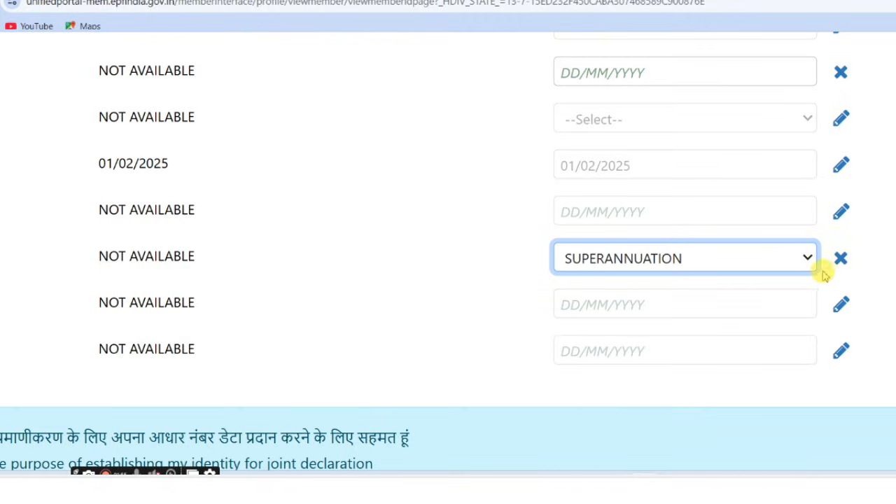
Discard the requested SUPERANNUATION entry for Reason Of Leaving EPS and return to the full service details form
left_click(842, 259)
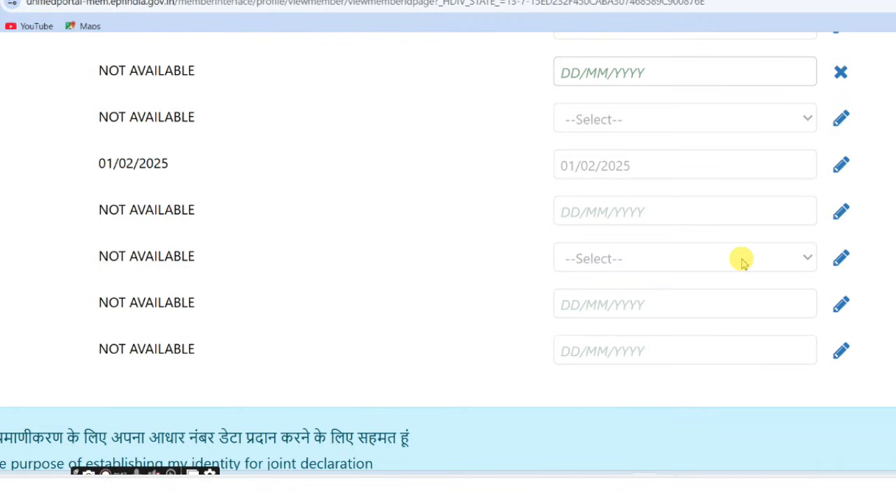
key("ctrl+minus")
key("ctrl+minus")
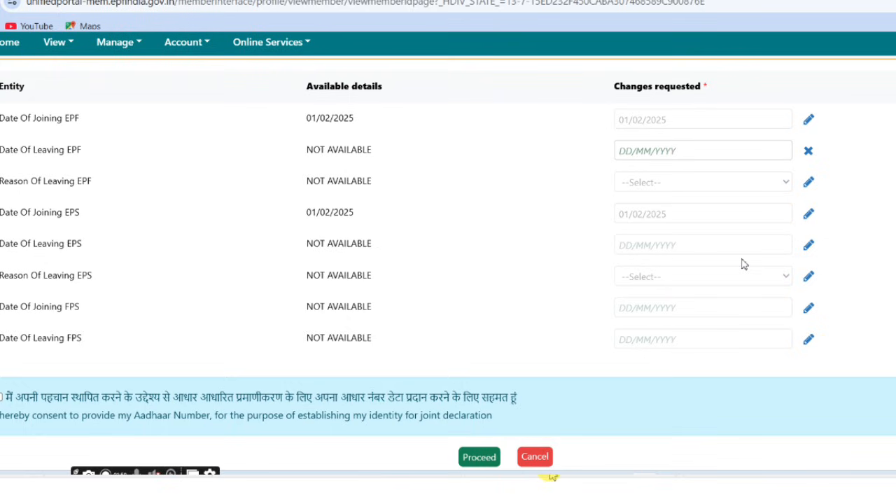
scroll(744, 264, "down", 1)
scroll(744, 264, "up", 2)
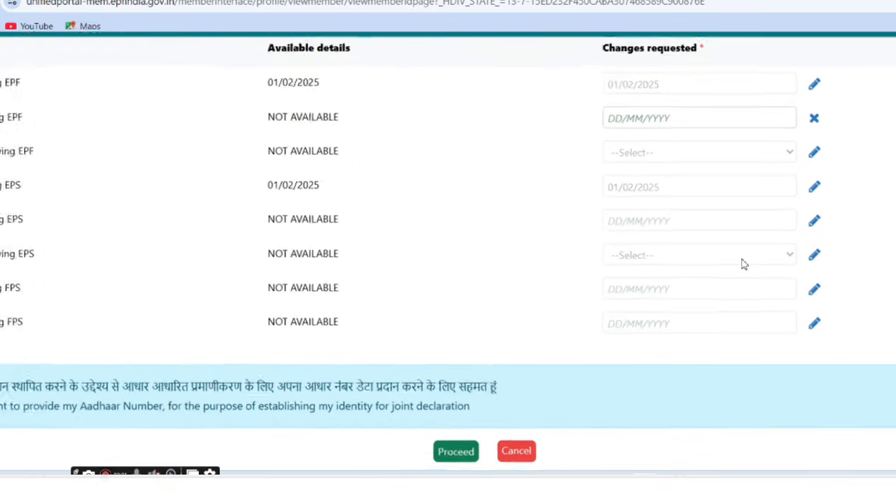
scroll(743, 264, "left", 1)
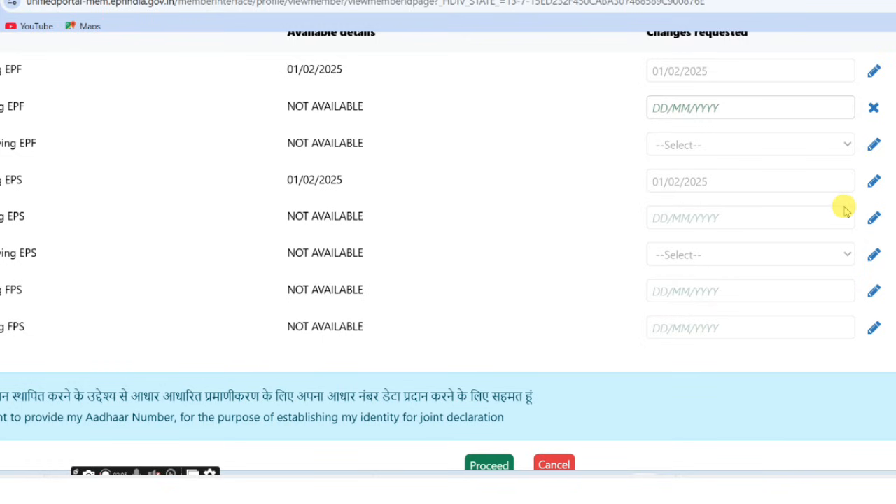
Set the requested Reason Of Leaving EPS to CESSATION (SHORT SERVICE) - Any other reason
left_click(871, 259)
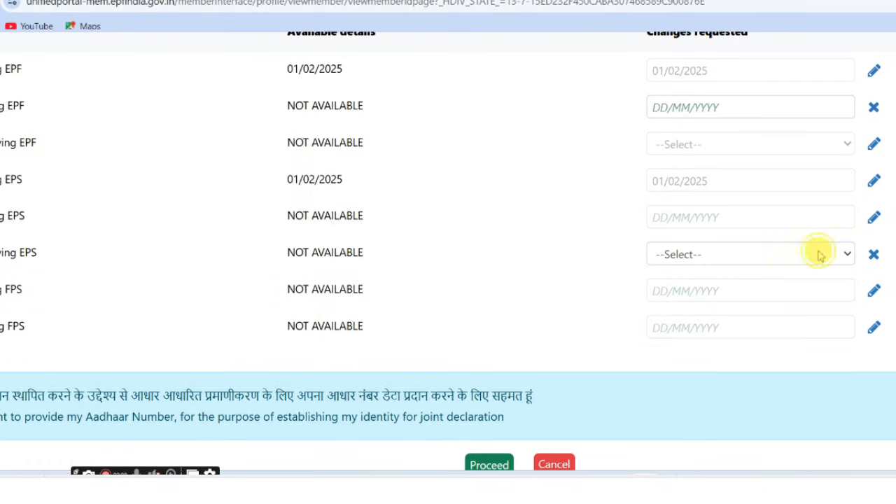
left_click(816, 255)
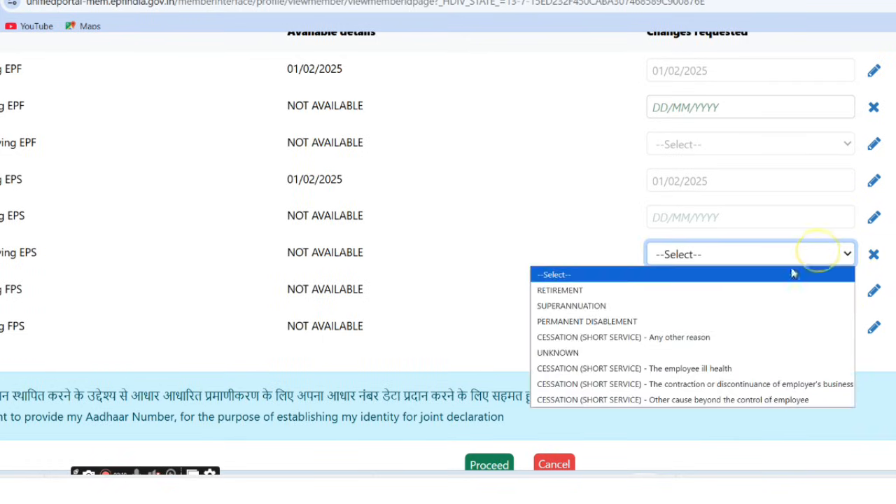
left_click(717, 337)
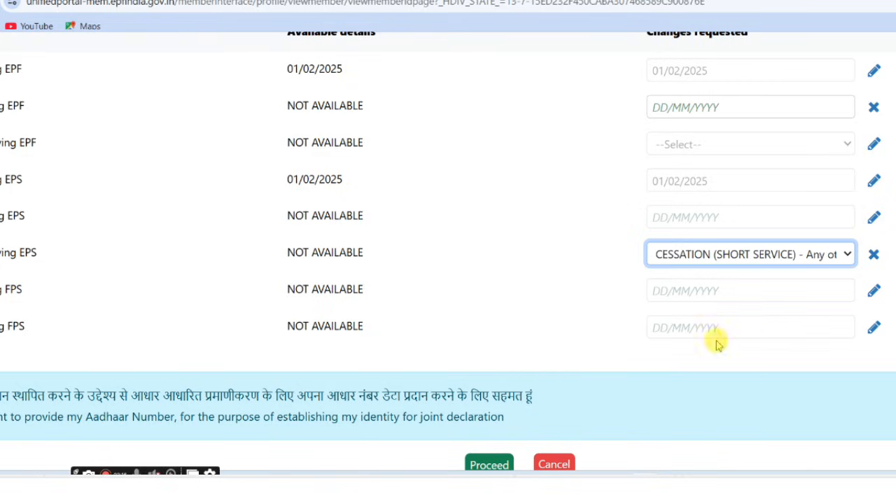
left_click(796, 256)
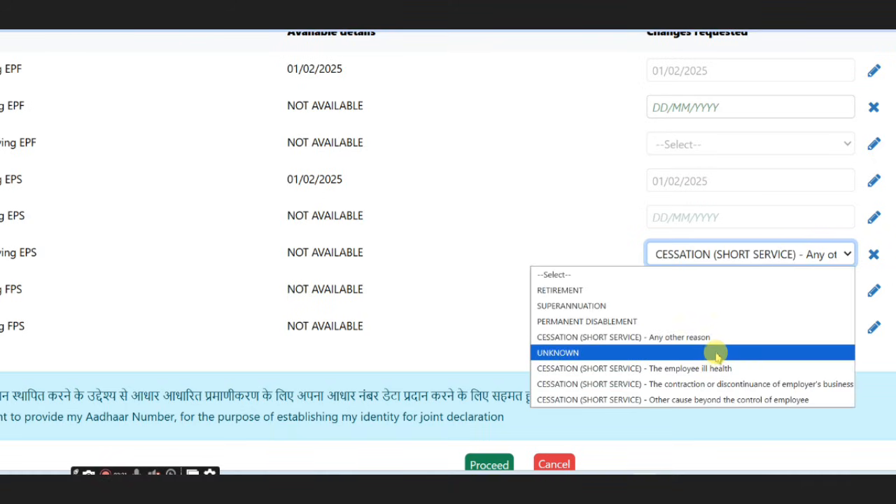
left_click(717, 342)
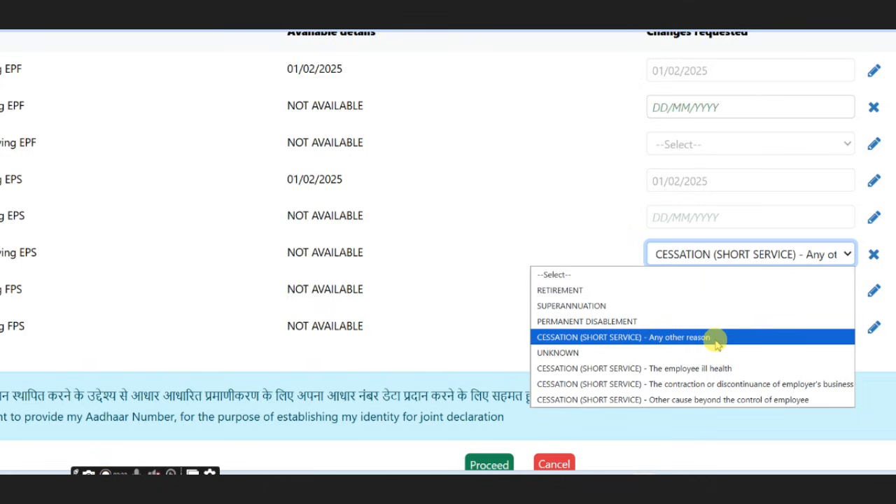
left_click(717, 342)
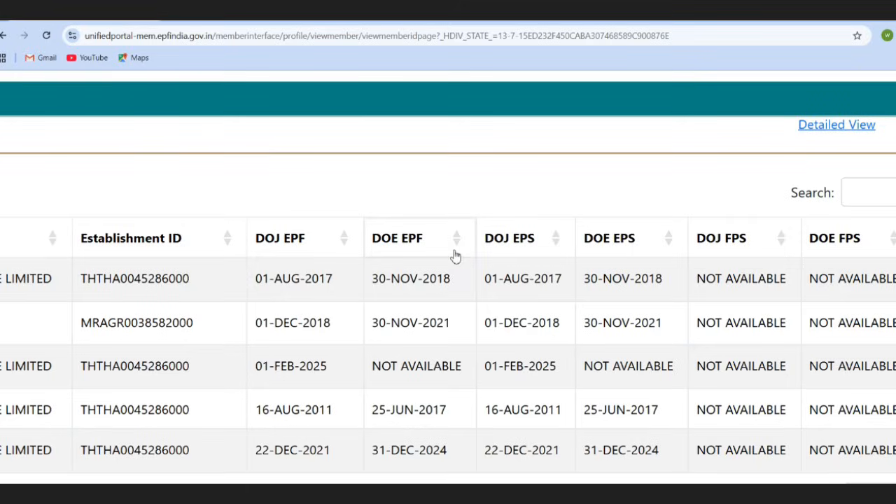
Compare the EPF and EPS joining and exit dates of the first service record in the member ID table
scroll(337, 247, "right", 3)
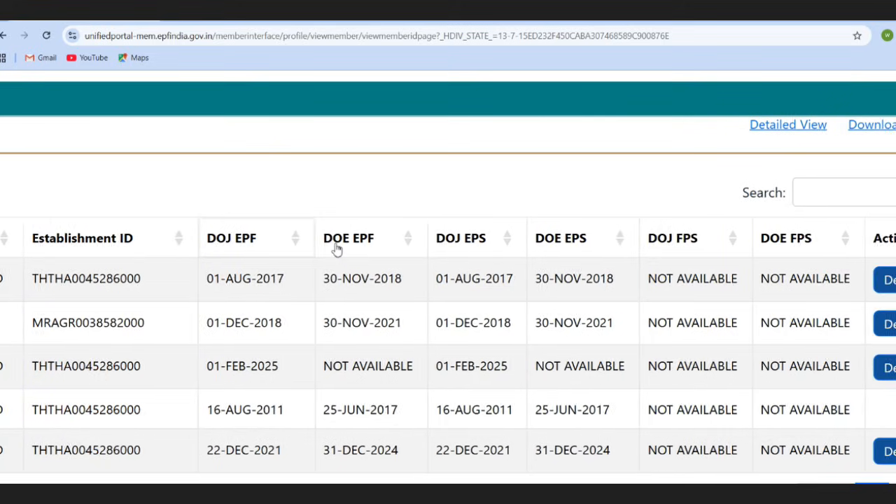
scroll(336, 246, "right", 2)
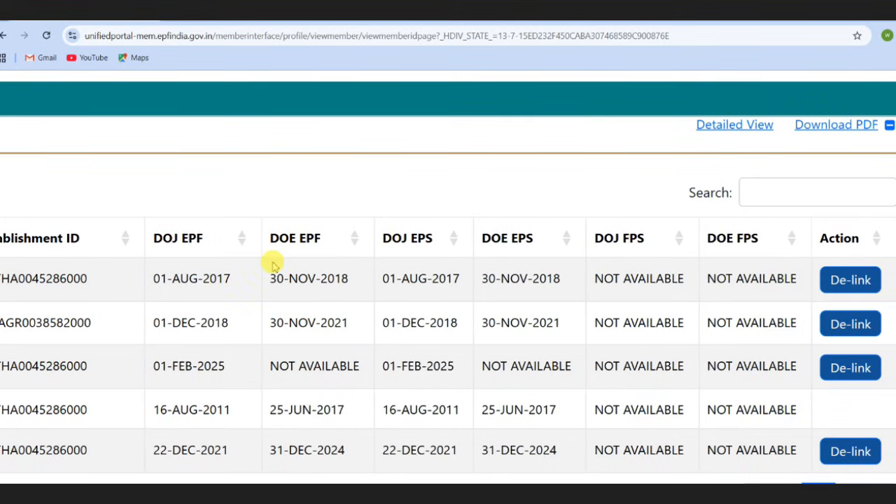
left_click_drag(149, 289, 245, 285)
scroll(273, 278, "up", 3)
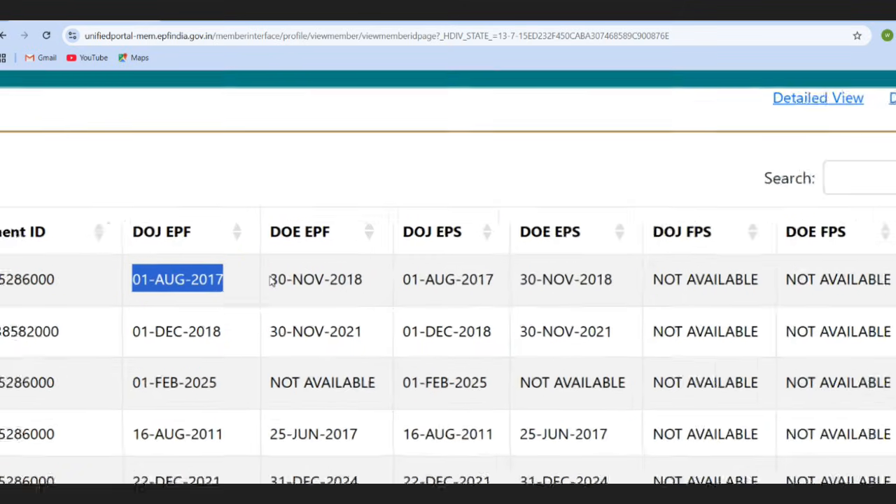
scroll(271, 278, "right", 2)
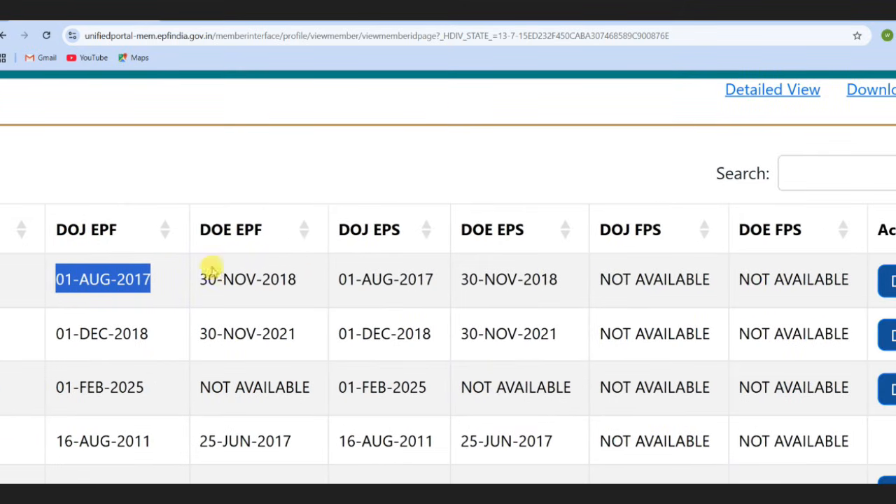
left_click_drag(203, 278, 436, 289)
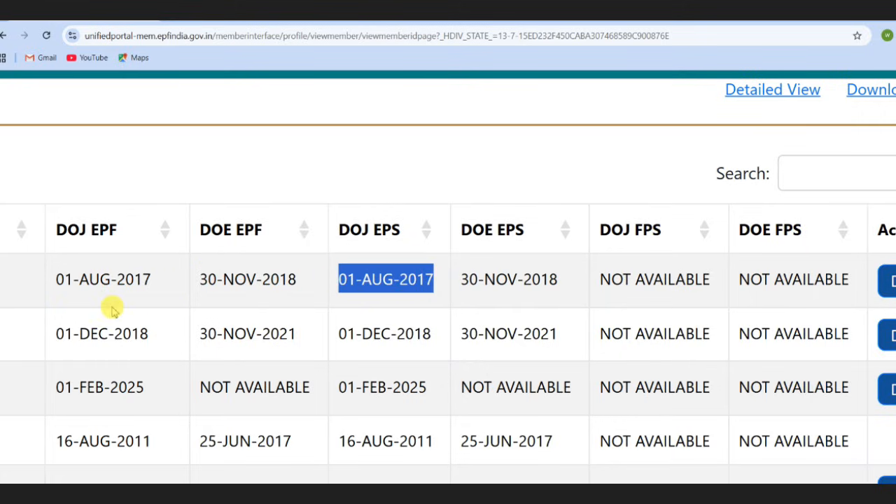
Compare the EPF and EPS joining and exit dates of the second and third service records
left_click_drag(55, 330, 432, 344)
scroll(430, 343, "right", 2)
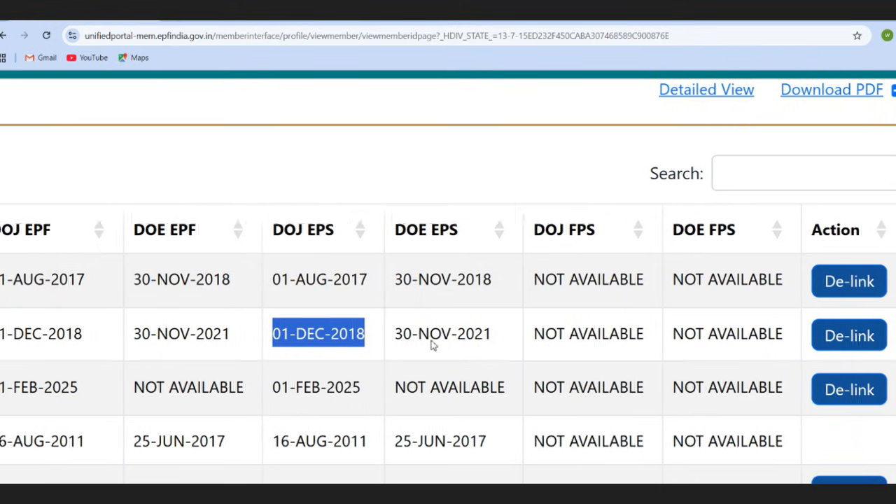
scroll(430, 341, "left", 5)
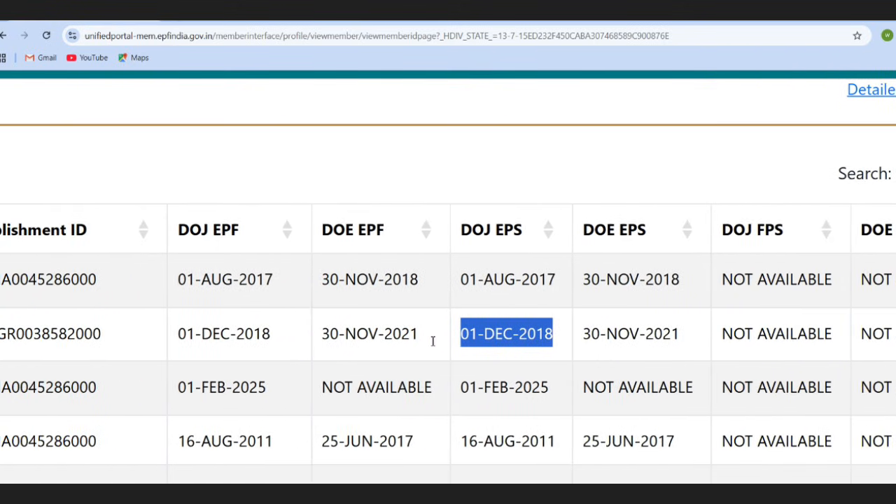
scroll(433, 342, "right", 2)
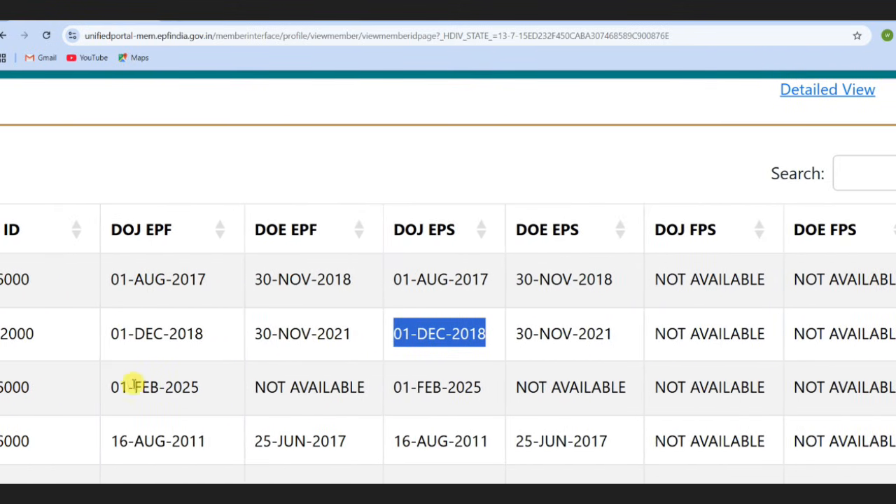
left_click_drag(117, 385, 194, 375)
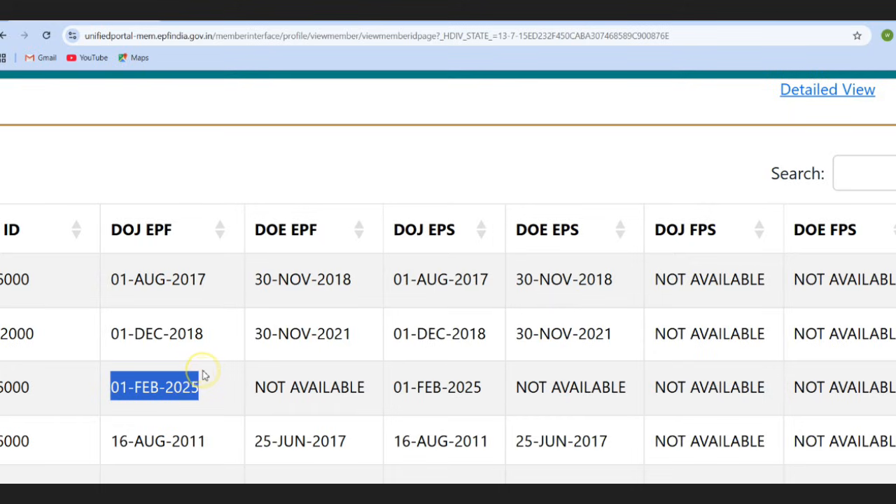
left_click_drag(265, 381, 492, 390)
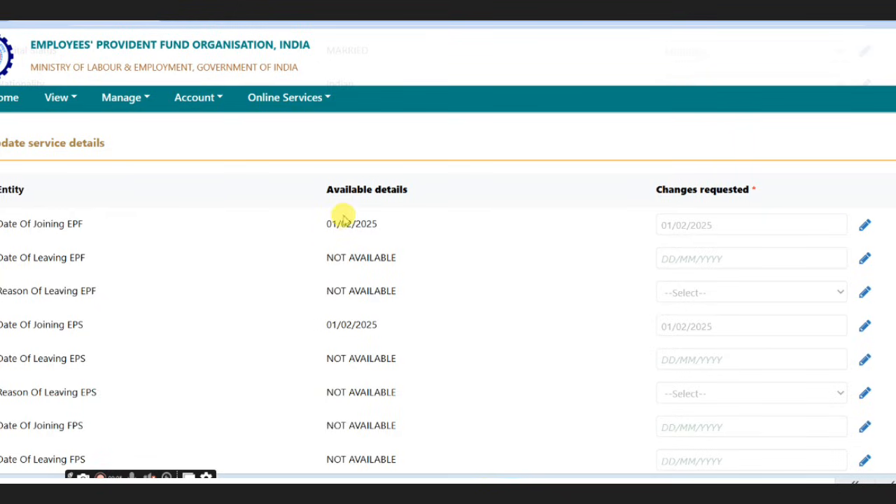
View the requested Date Of Joining EPF calendar and cancel that edit, and view the Date Of Leaving EPF calendar without choosing a date
left_click_drag(327, 223, 390, 222)
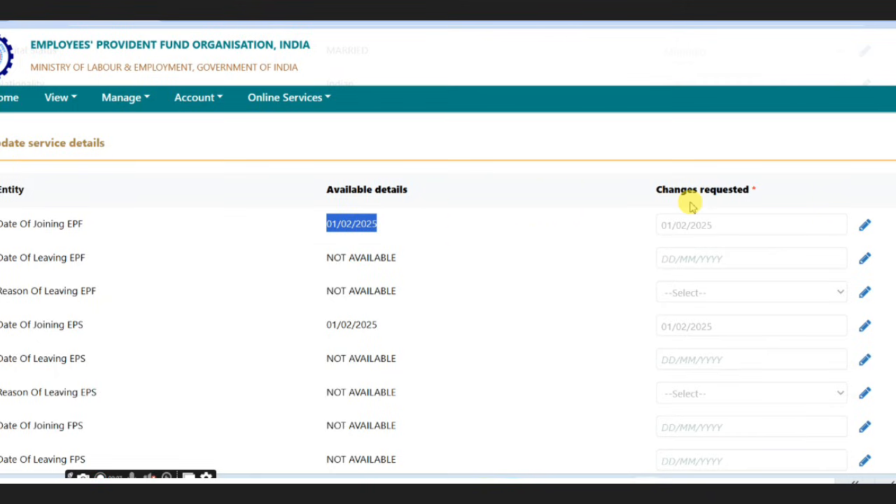
left_click(867, 228)
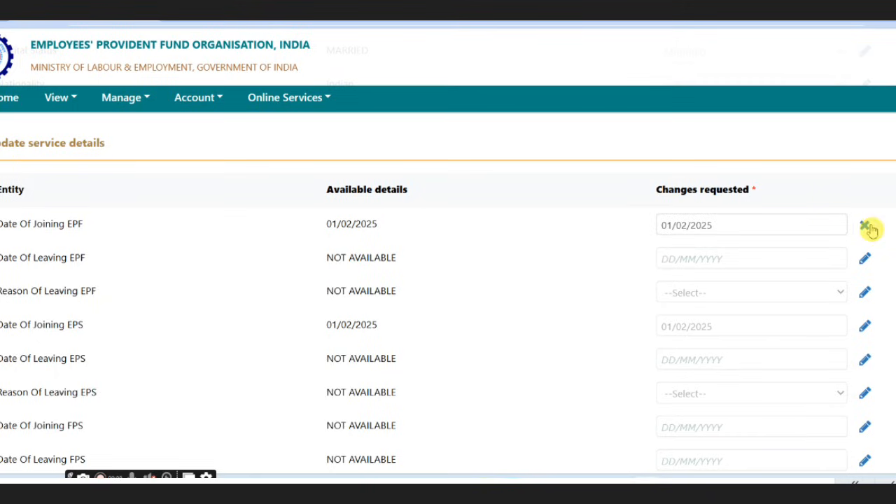
left_click(781, 226)
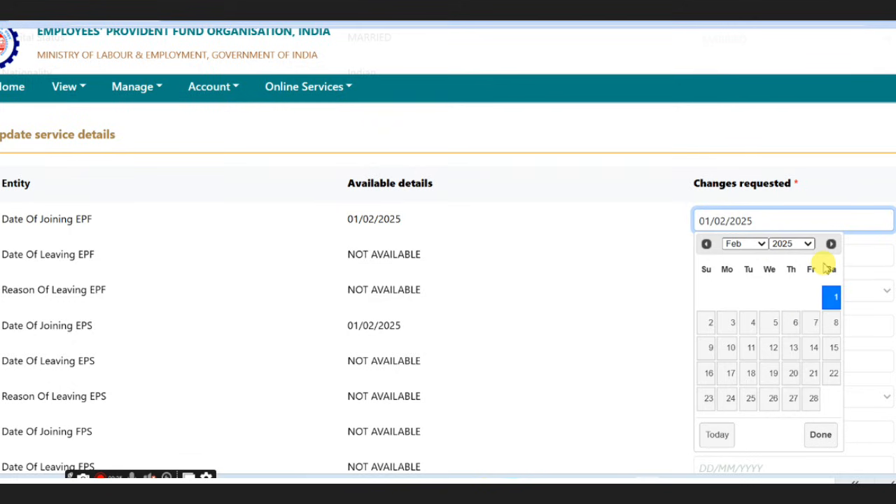
left_click(894, 231)
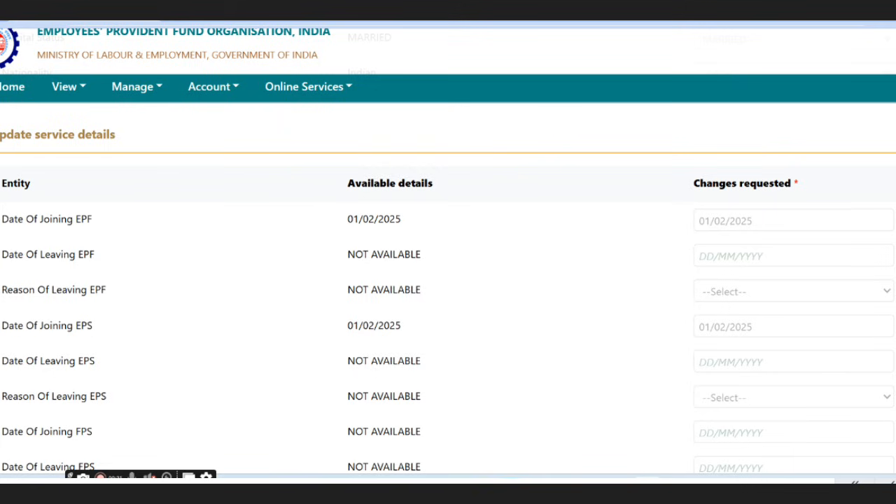
left_click(834, 257)
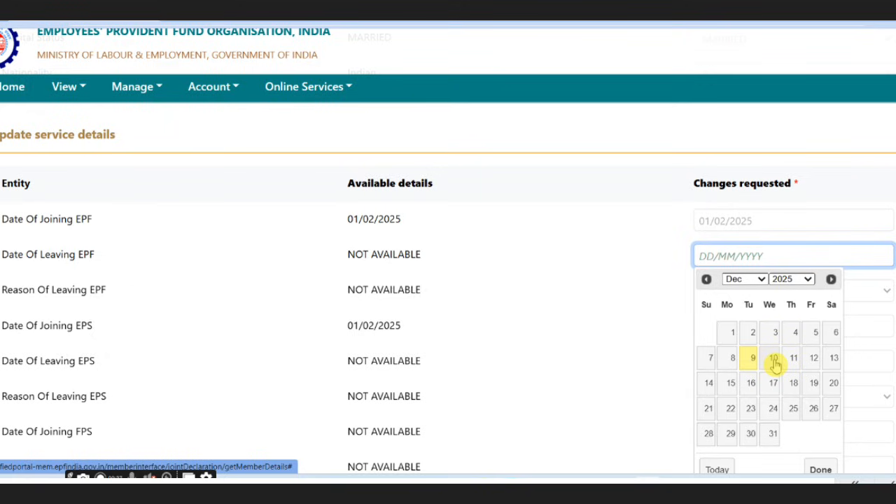
left_click(592, 344)
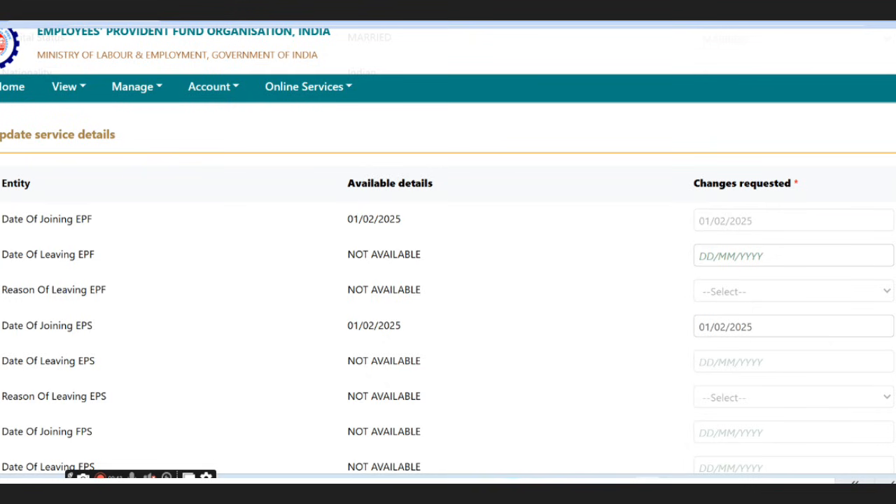
Open the calendar for the requested Date Of Joining EPS and examine its selectable dates alongside the available service details
left_click(825, 327)
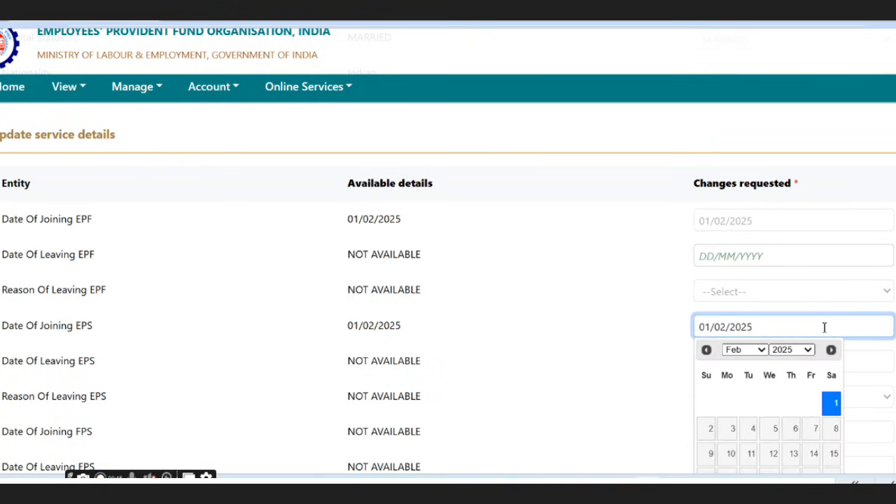
scroll(732, 376, "down", 2)
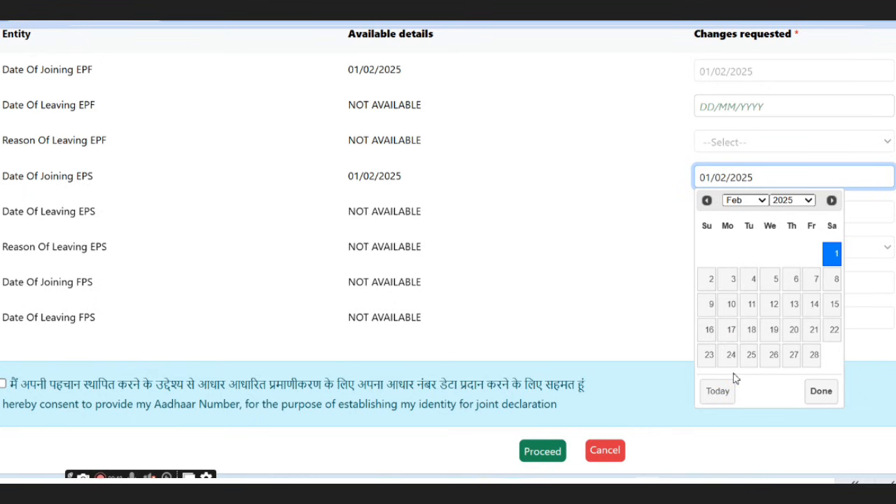
scroll(733, 378, "up", 1)
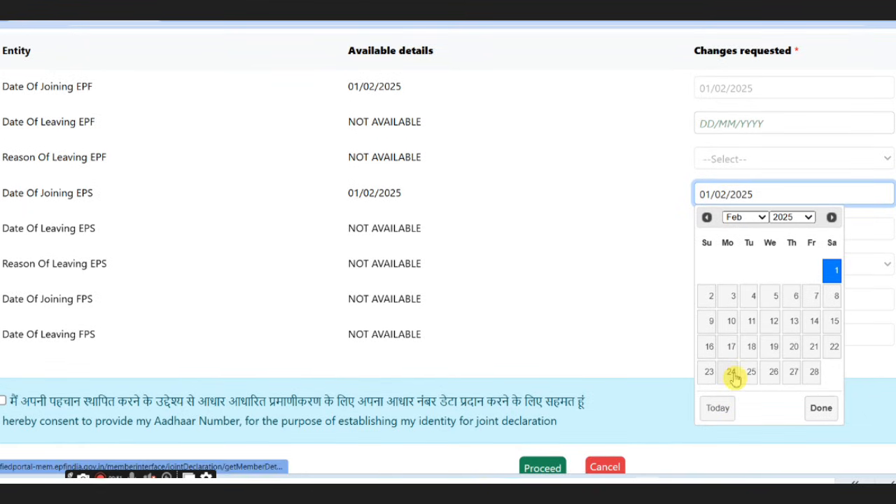
scroll(737, 343, "down", 1)
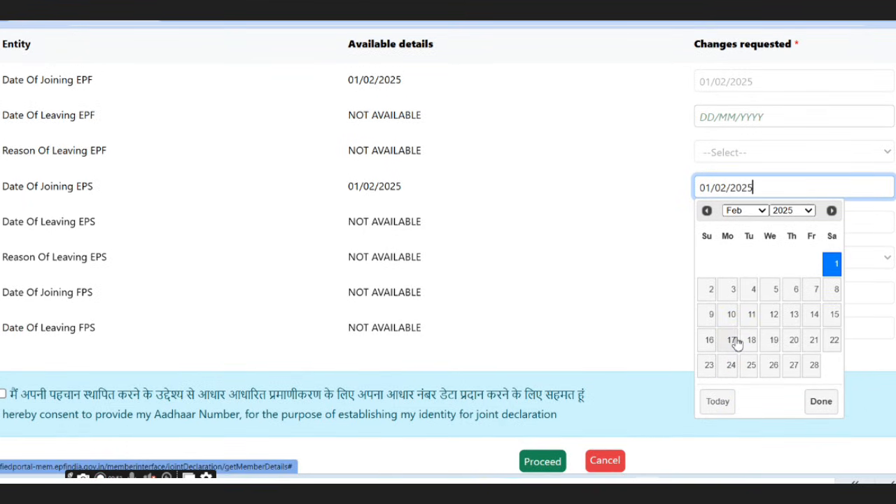
scroll(738, 343, "up", 2)
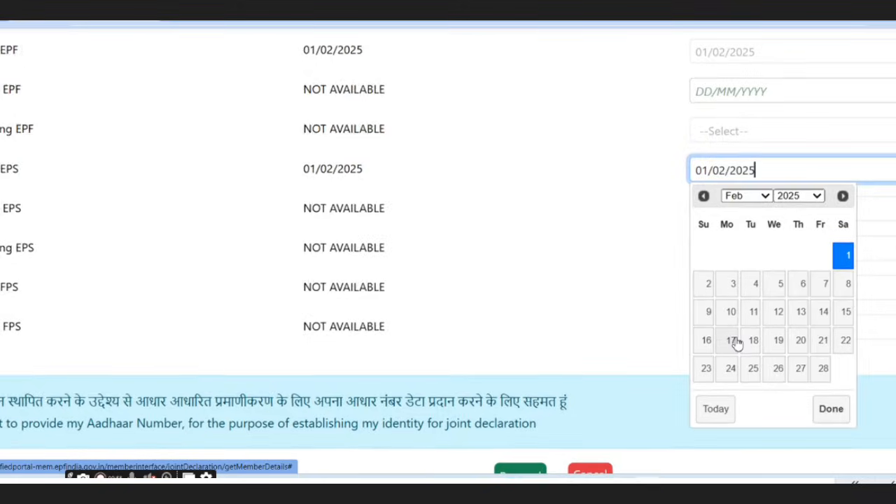
scroll(738, 343, "up", 2)
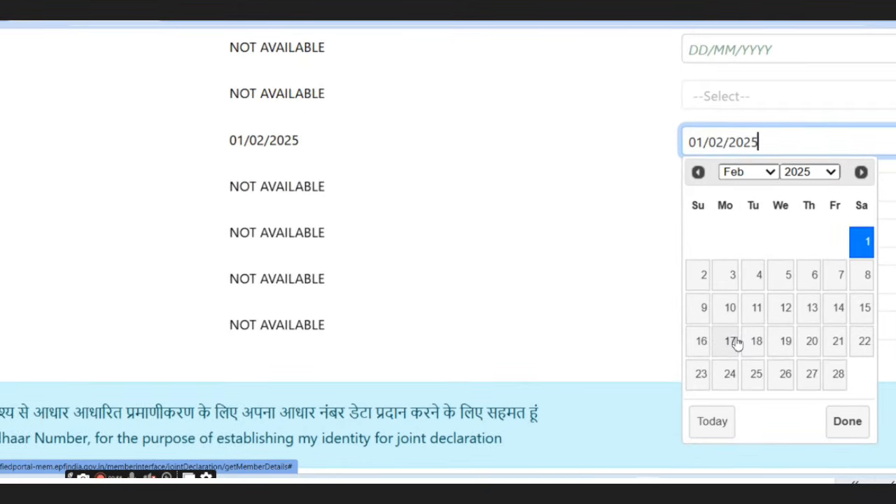
scroll(738, 343, "up", 1)
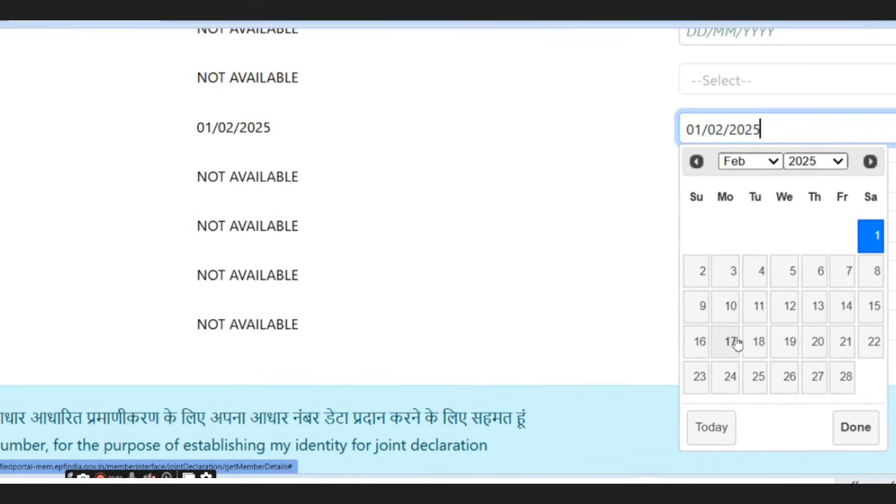
scroll(737, 343, "down", 4)
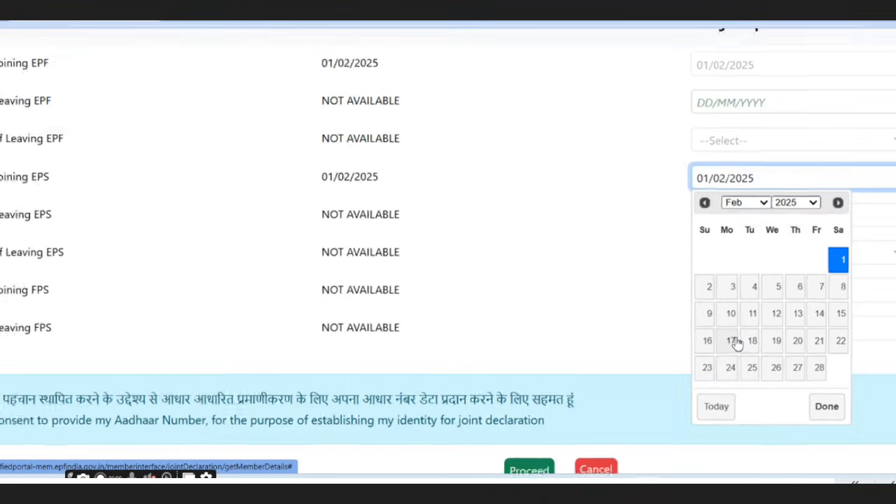
scroll(737, 343, "down", 1)
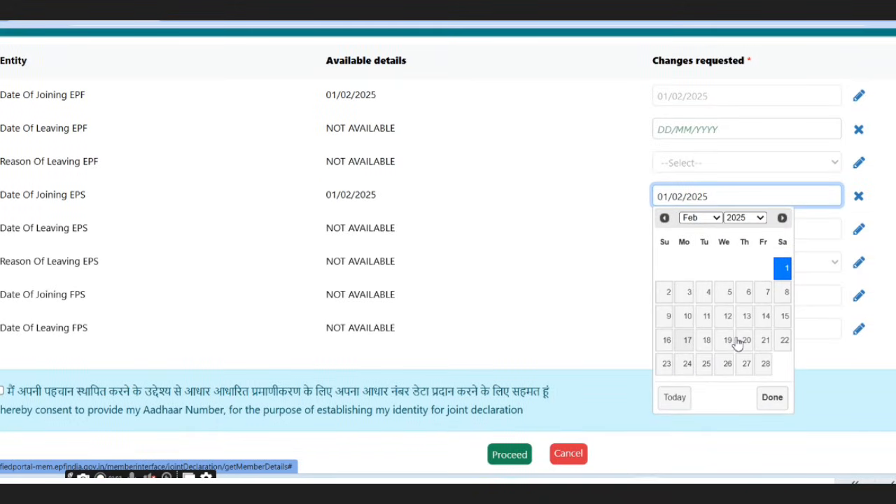
Examine the open calendar for the requested Date Of Joining EPS and cancel that edit
scroll(738, 343, "up", 4)
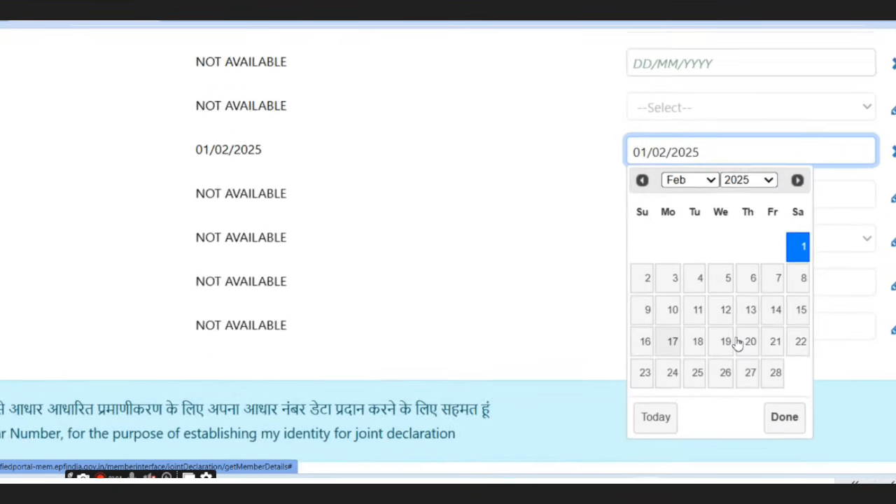
scroll(738, 343, "up", 2)
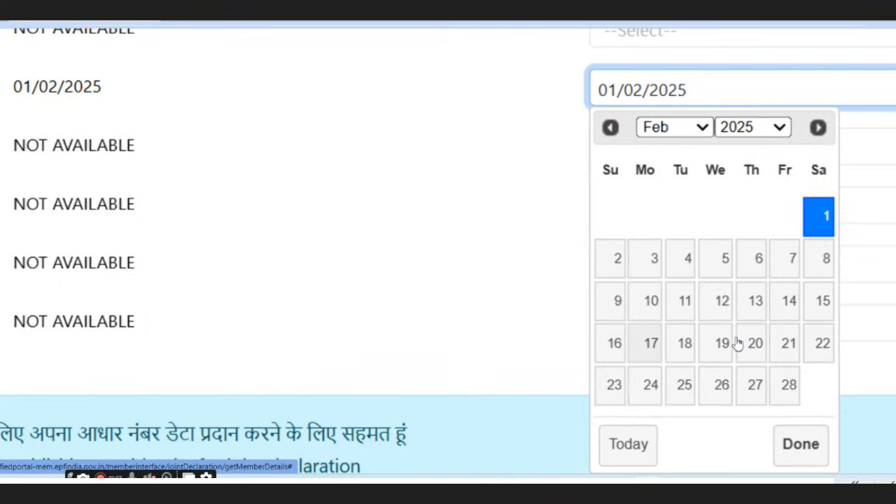
scroll(738, 343, "down", 4)
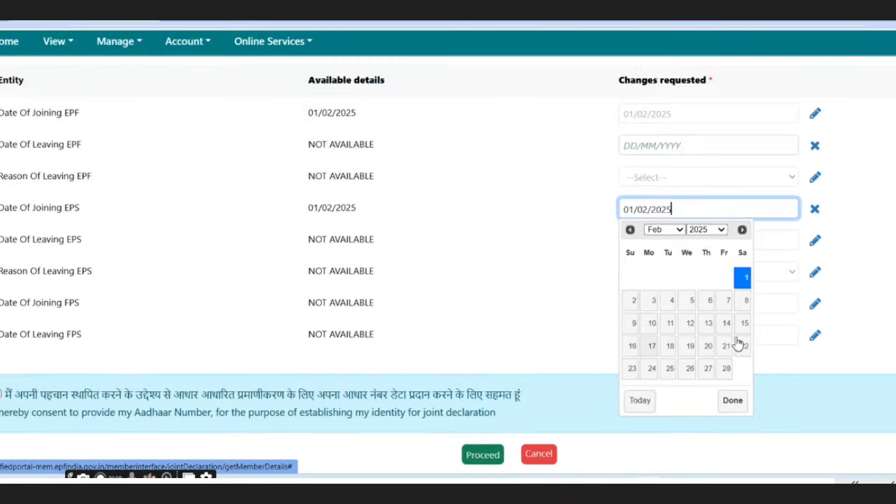
scroll(737, 343, "up", 5)
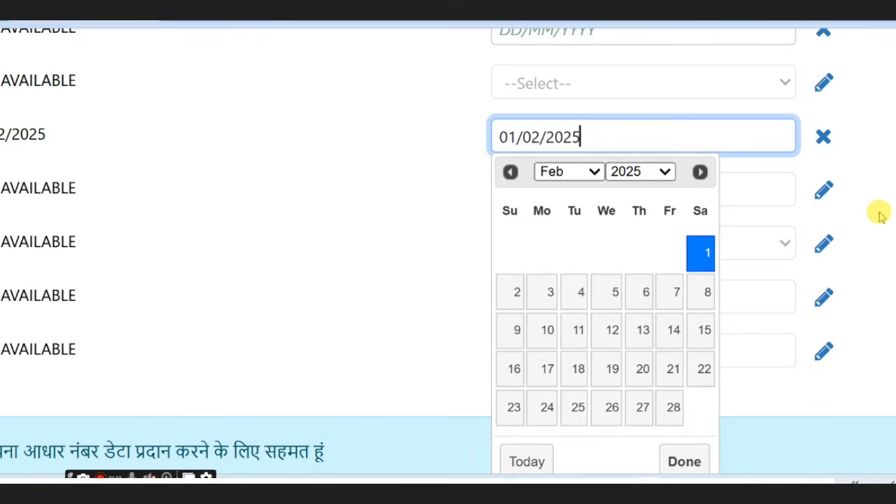
left_click(825, 137)
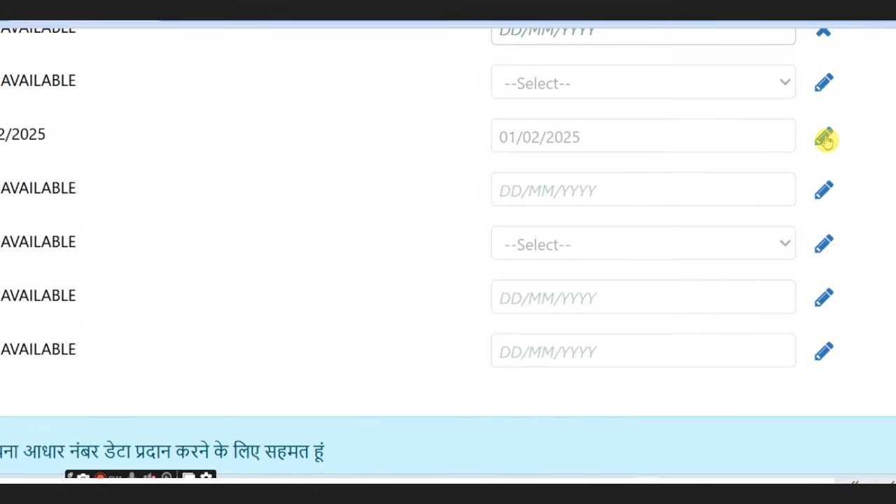
View the calendar for the requested Date Of Leaving EPS and cancel the edit without choosing a date
left_click(825, 191)
left_click(739, 194)
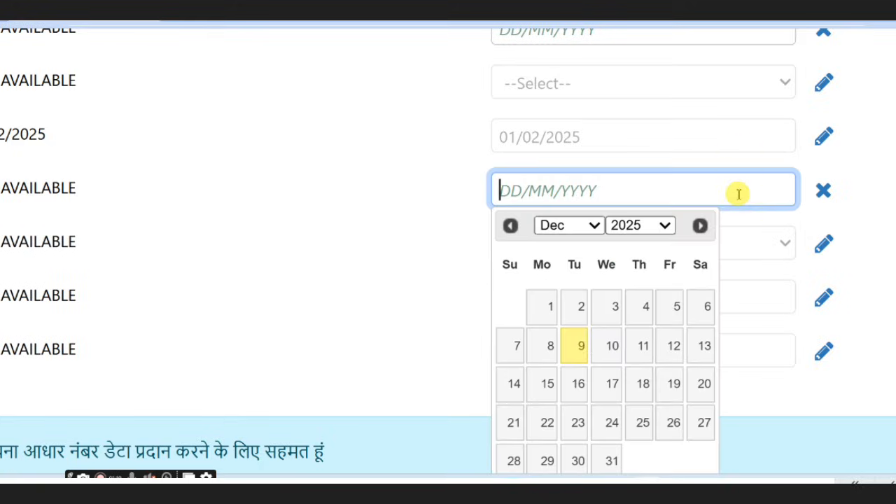
left_click(824, 192)
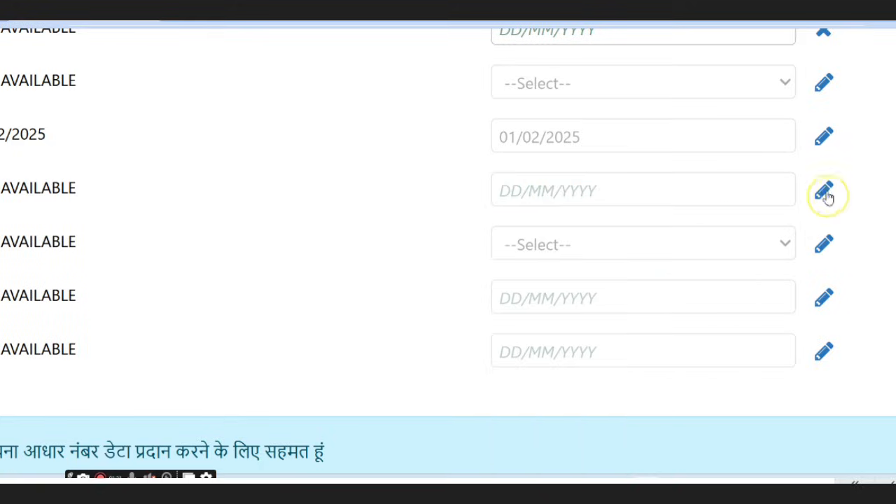
Review the options for the requested Reason Of Leaving EPS, choose RETIREMENT, and cancel that edit
left_click(823, 244)
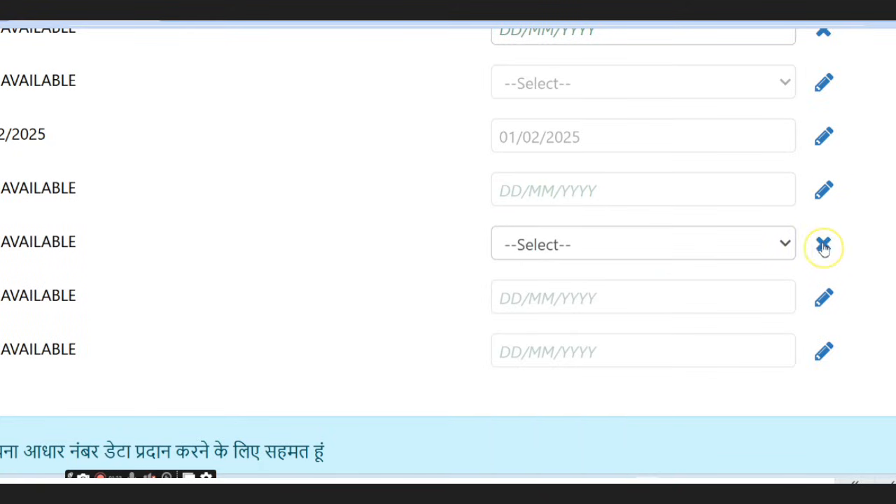
left_click(788, 245)
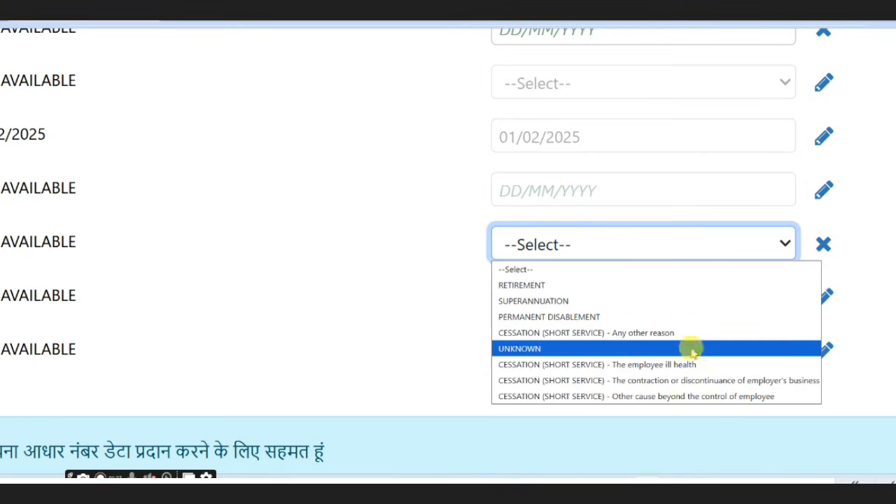
left_click(690, 304)
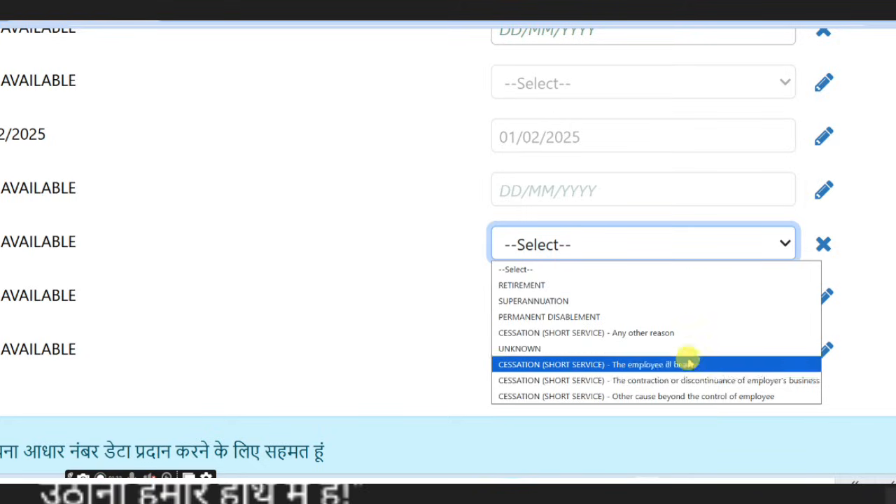
left_click(690, 287)
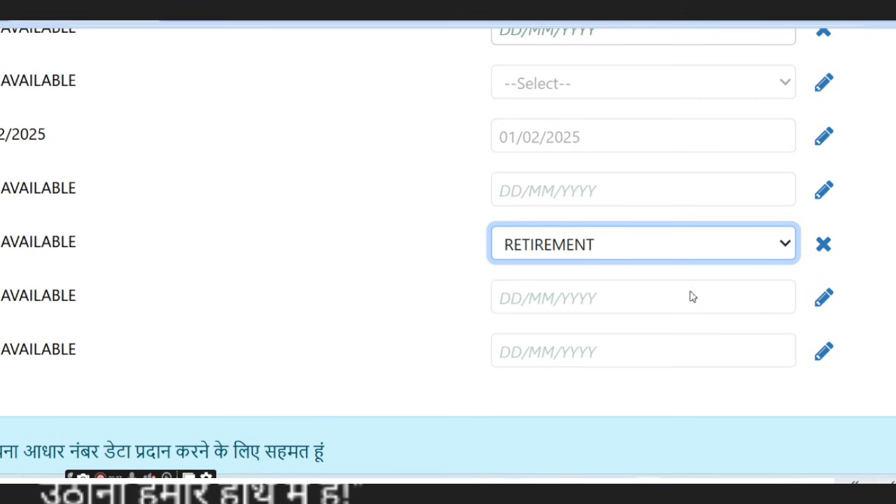
left_click(827, 244)
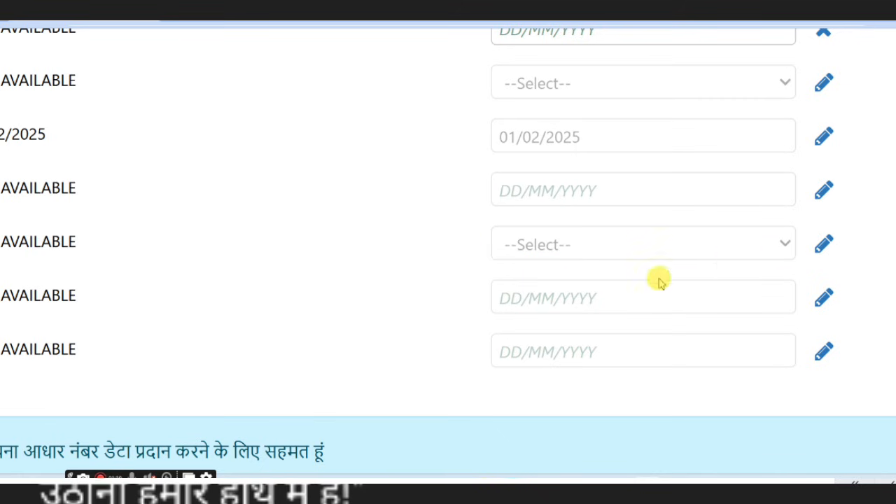
Enable the requested Reason Of Leaving EPS again, choose SUPERANNUATION, and cancel the change
scroll(462, 336, "left", 5)
scroll(462, 336, "down", 2)
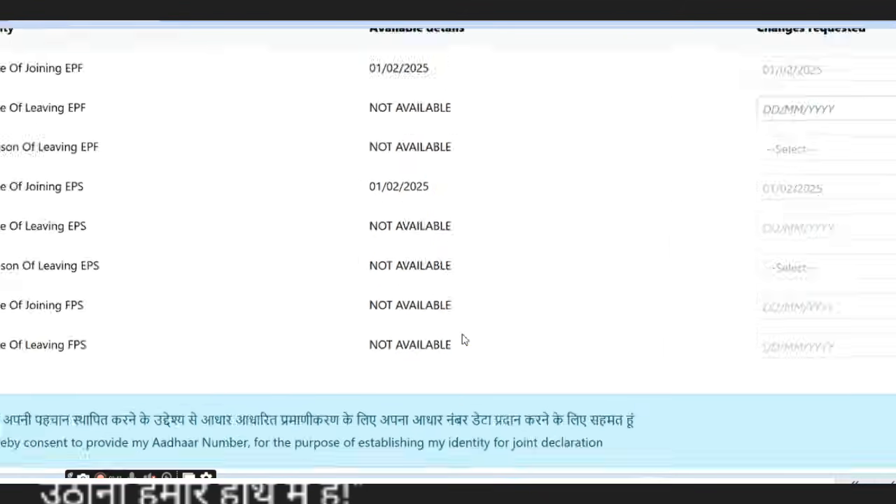
scroll(462, 340, "down", 3)
scroll(462, 340, "right", 2)
scroll(462, 340, "up", 4)
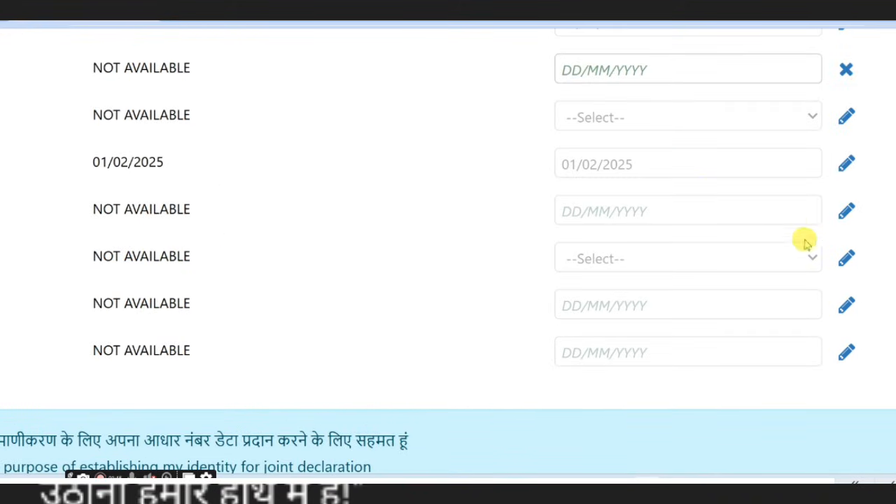
left_click(845, 260)
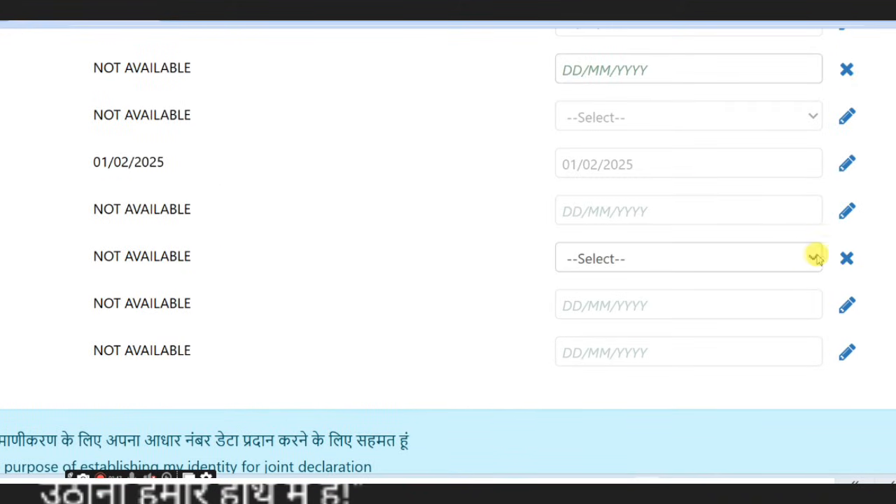
left_click(807, 259)
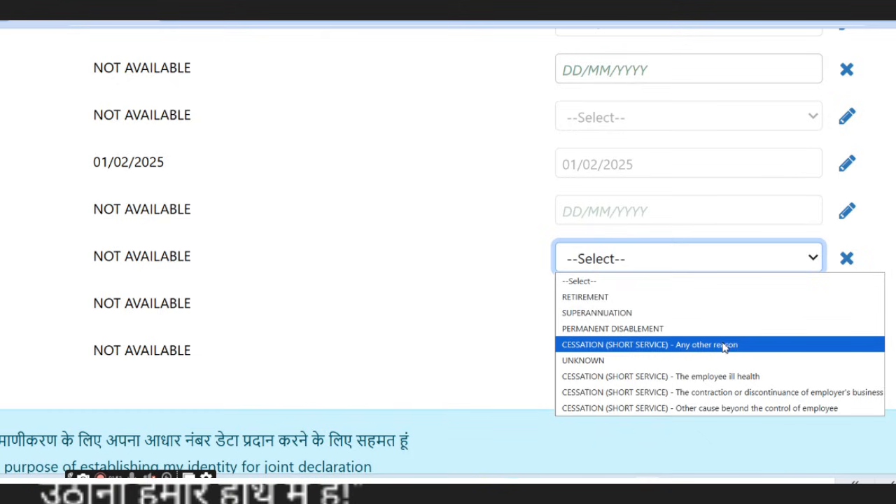
left_click(690, 313)
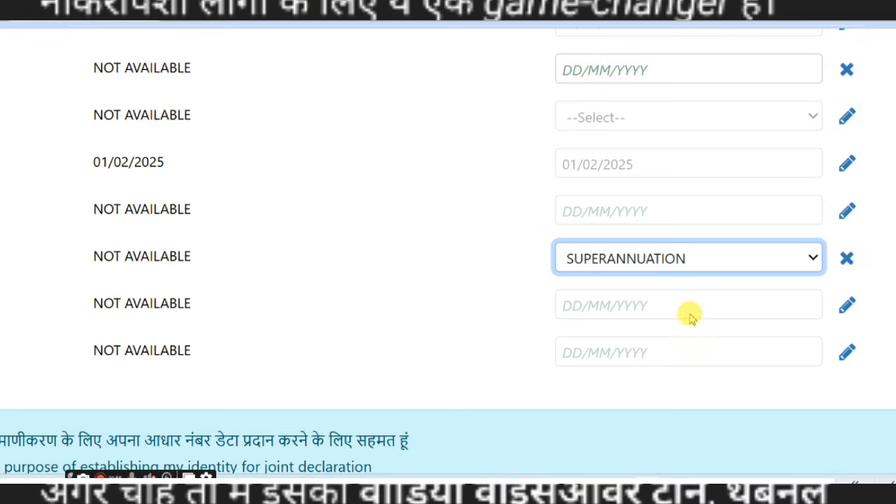
left_click(848, 258)
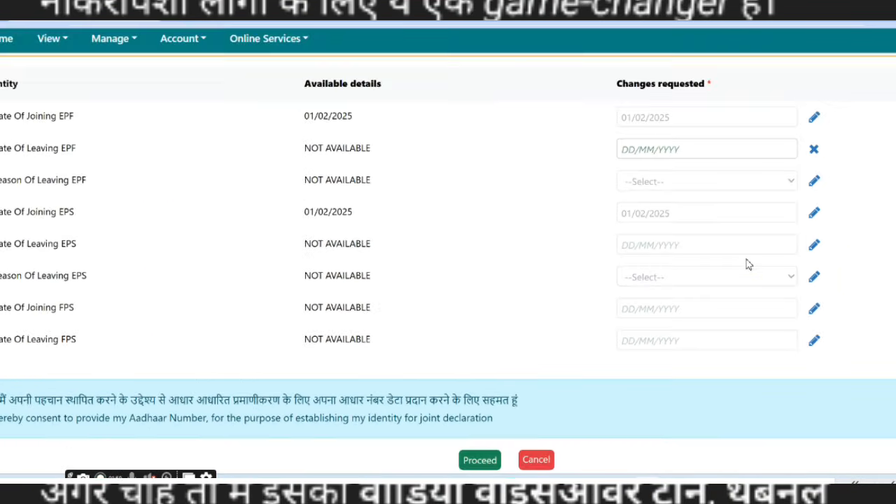
Enable editing of the requested Reason Of Leaving EPS
scroll(747, 259, "down", 1)
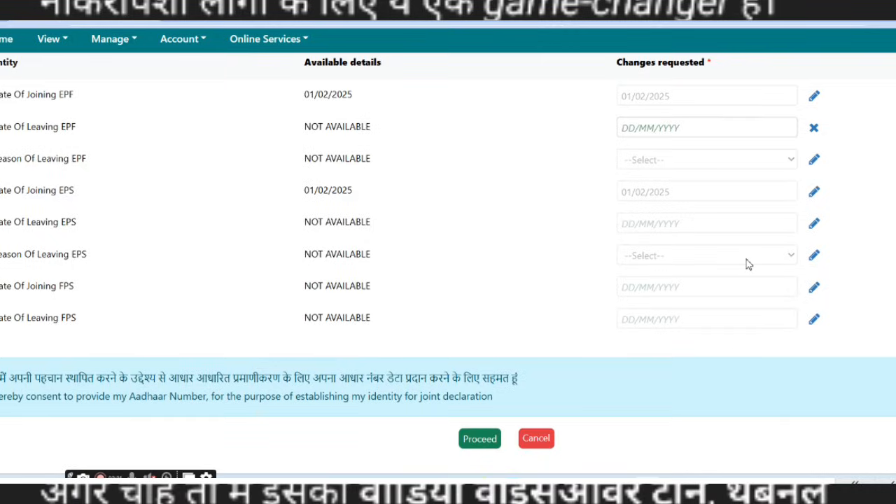
scroll(747, 260, "up", 2)
scroll(747, 259, "left", 1)
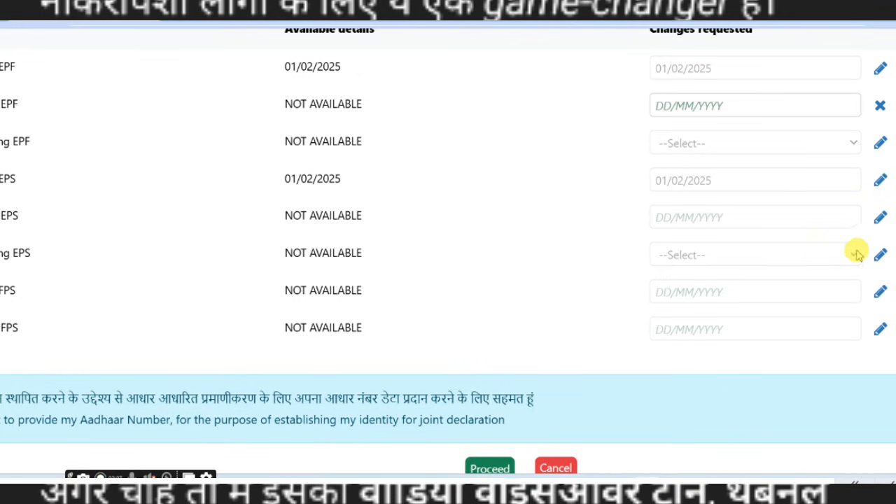
left_click(878, 258)
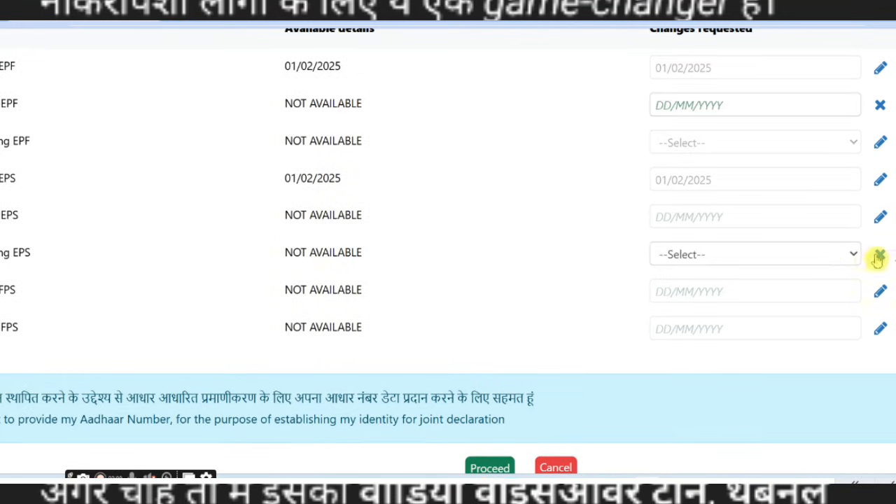